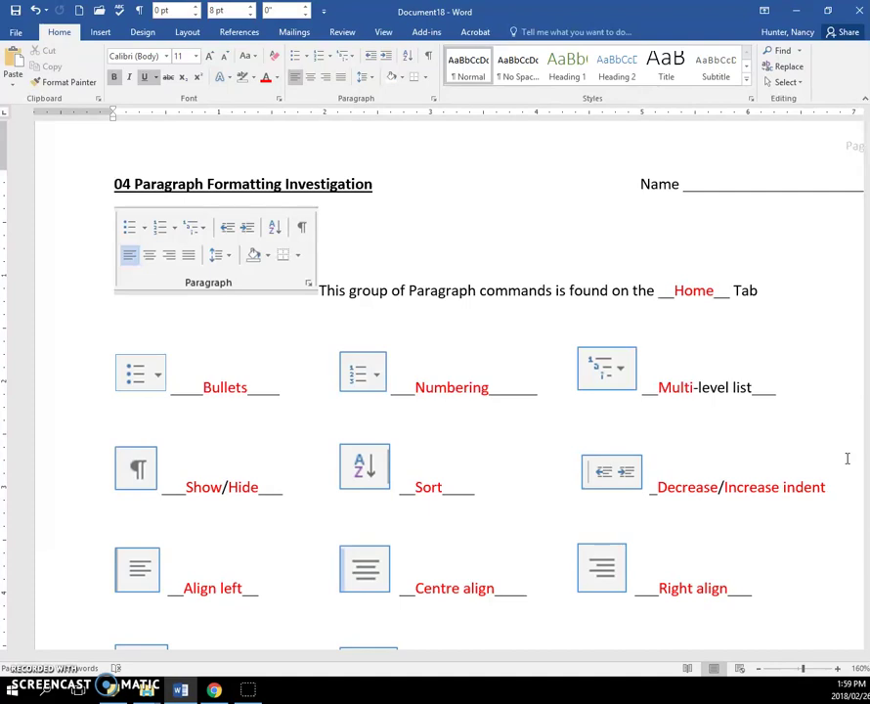
- Review the worksheet's completed answers from the paragraph commands through watermarks and page printing to the Margins chart
scroll(846, 458, down, 10)
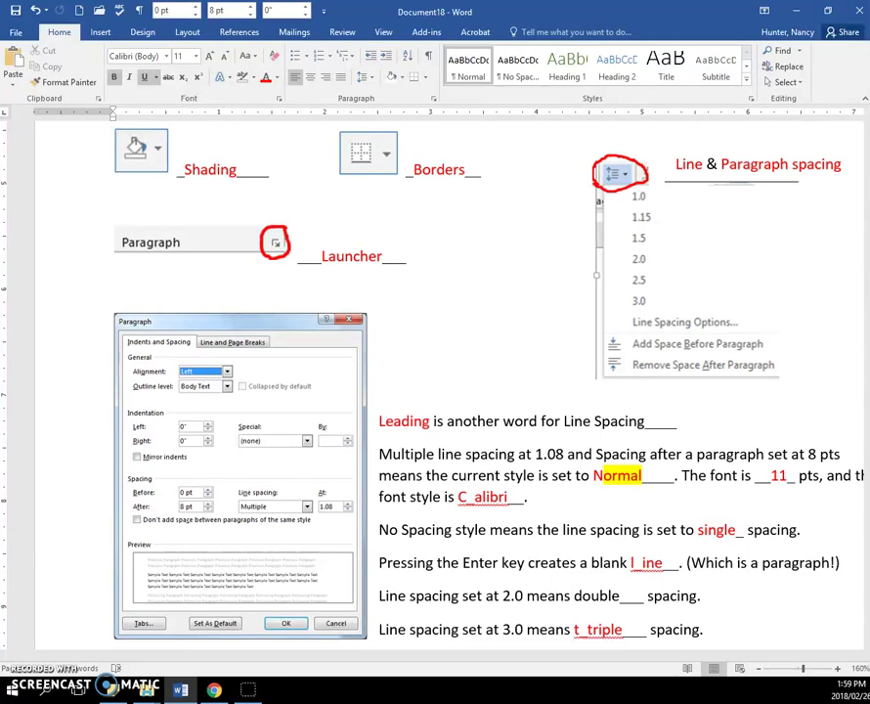
scroll(811, 532, down, 13)
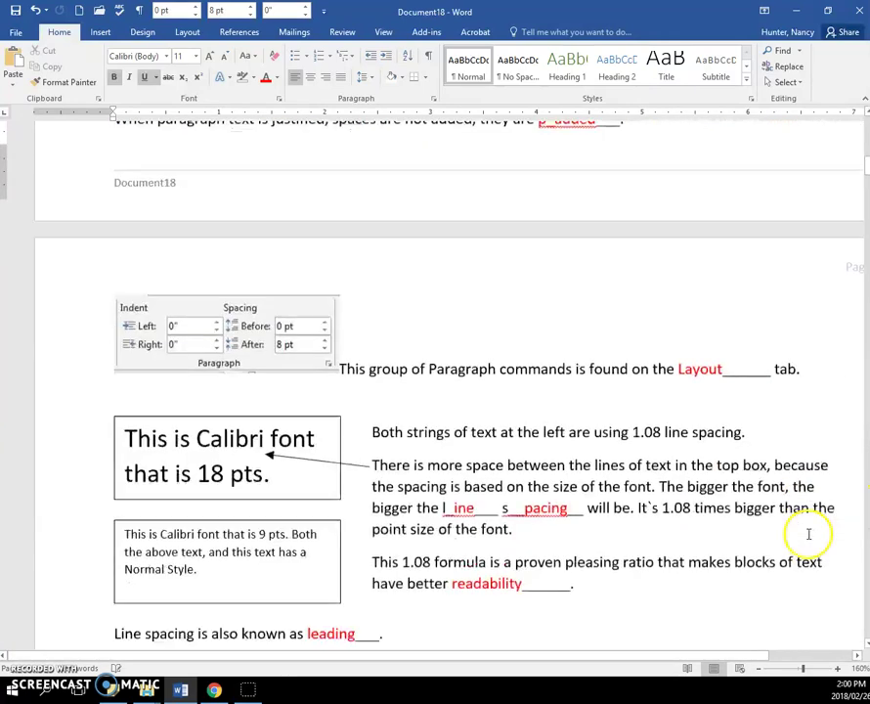
scroll(809, 534, down, 1)
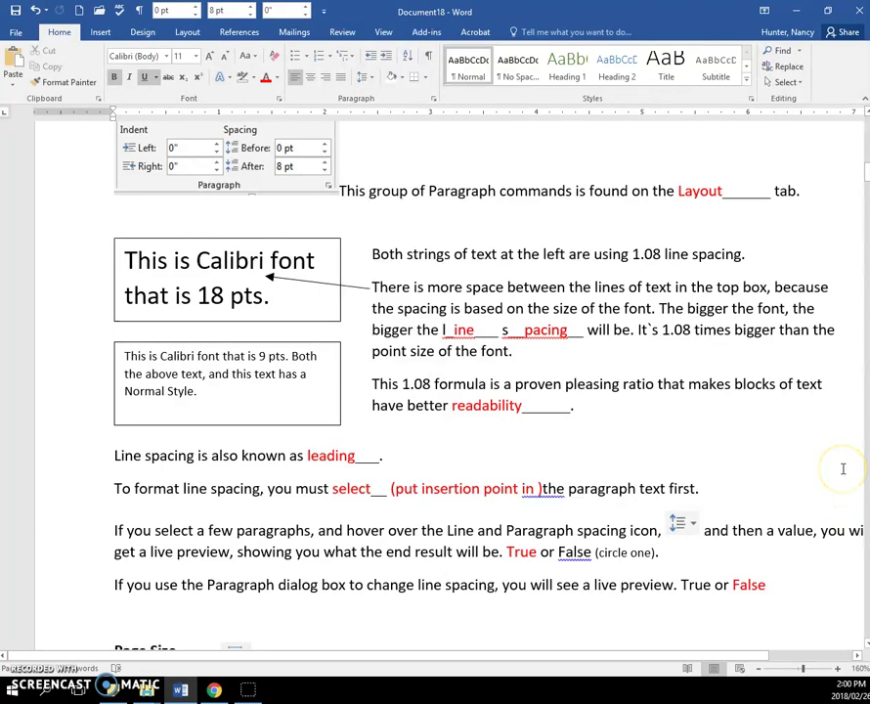
scroll(843, 470, down, 11)
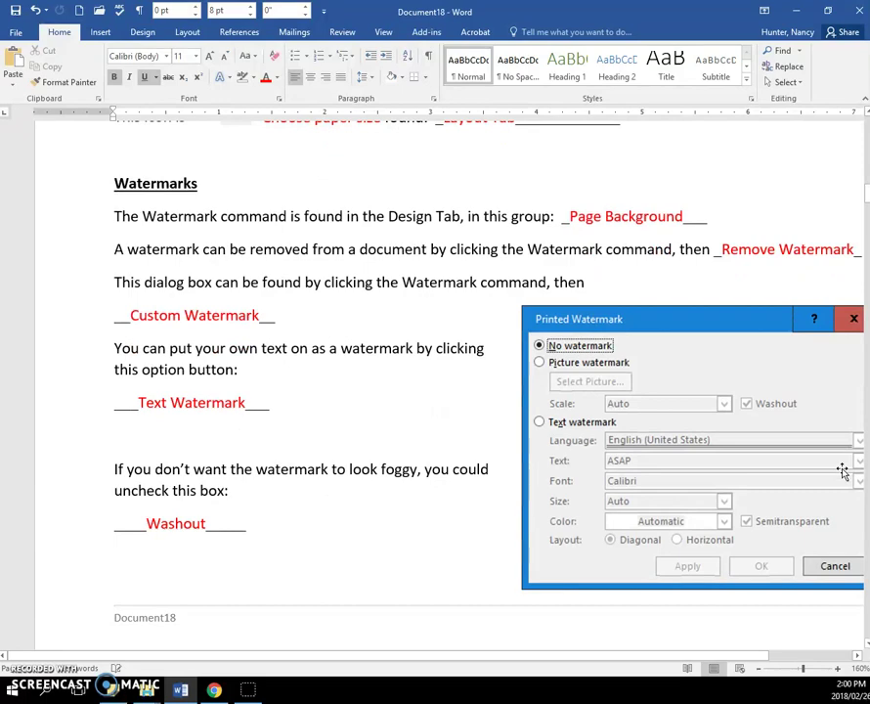
scroll(843, 472, down, 13)
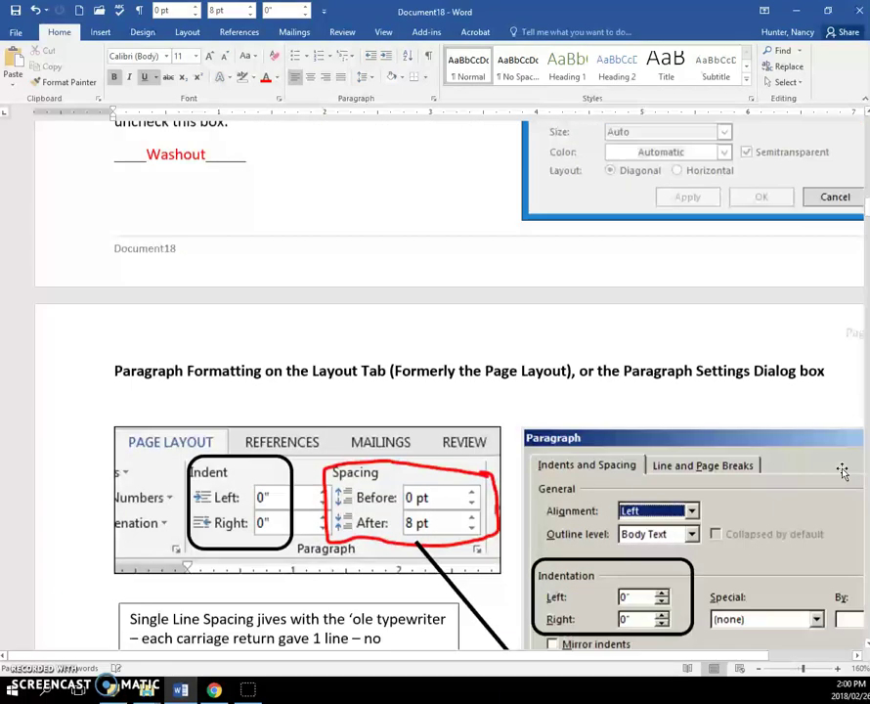
scroll(843, 471, down, 9)
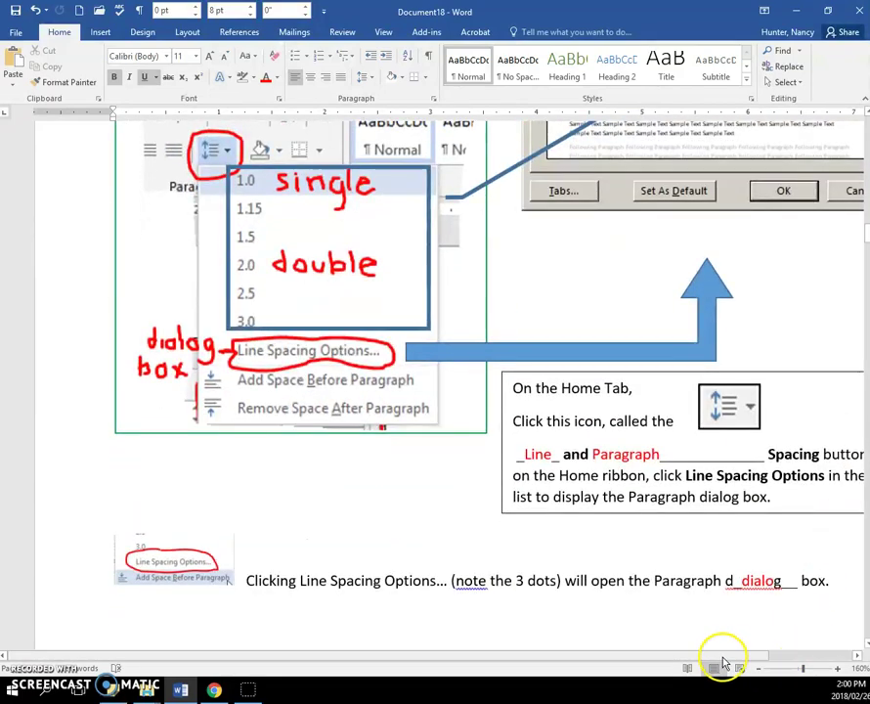
drag(723, 655, 783, 653)
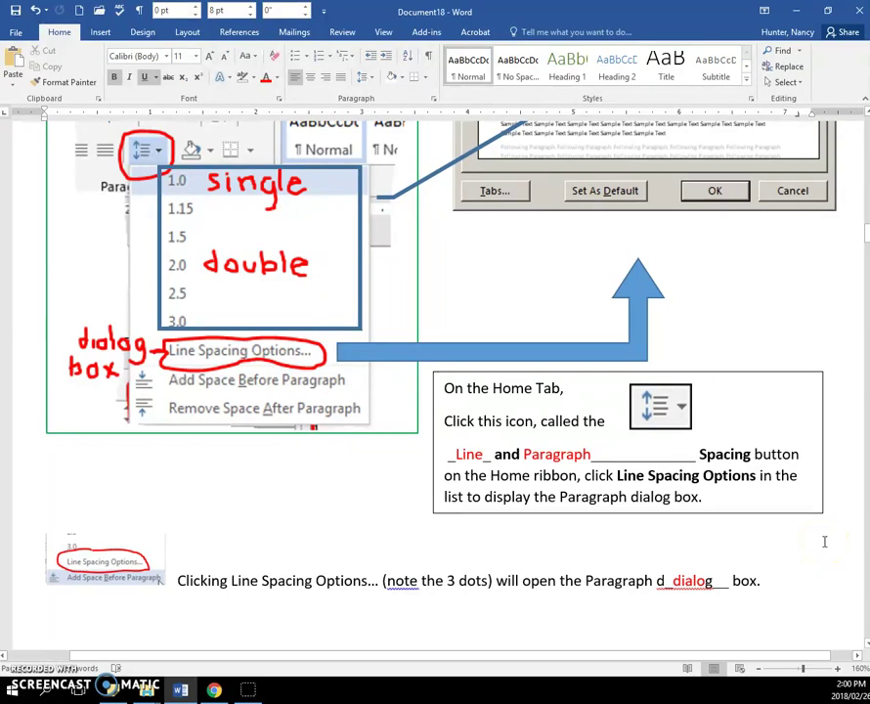
scroll(824, 541, down, 14)
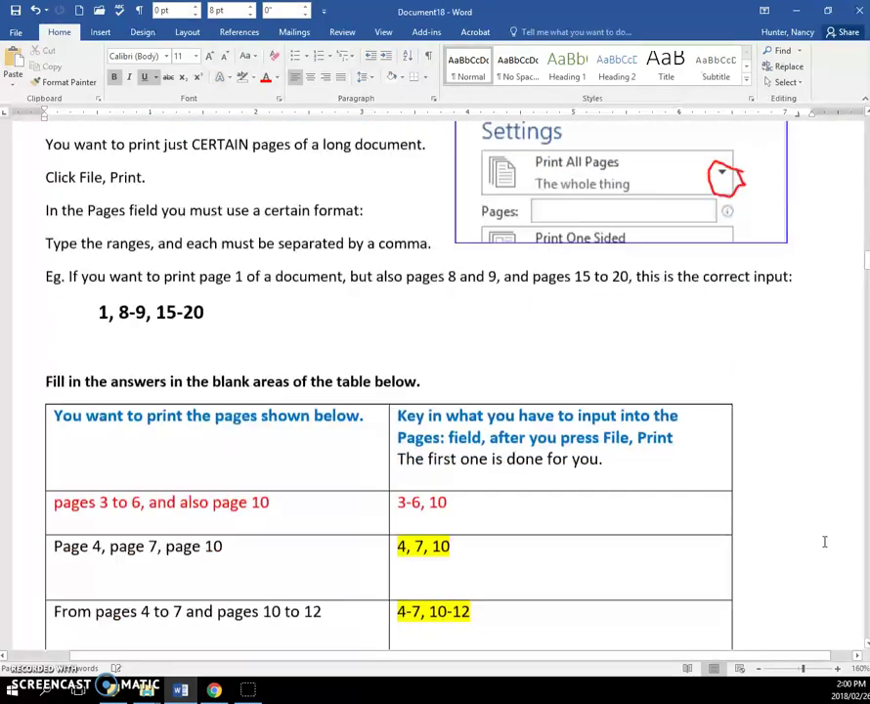
scroll(824, 541, down, 5)
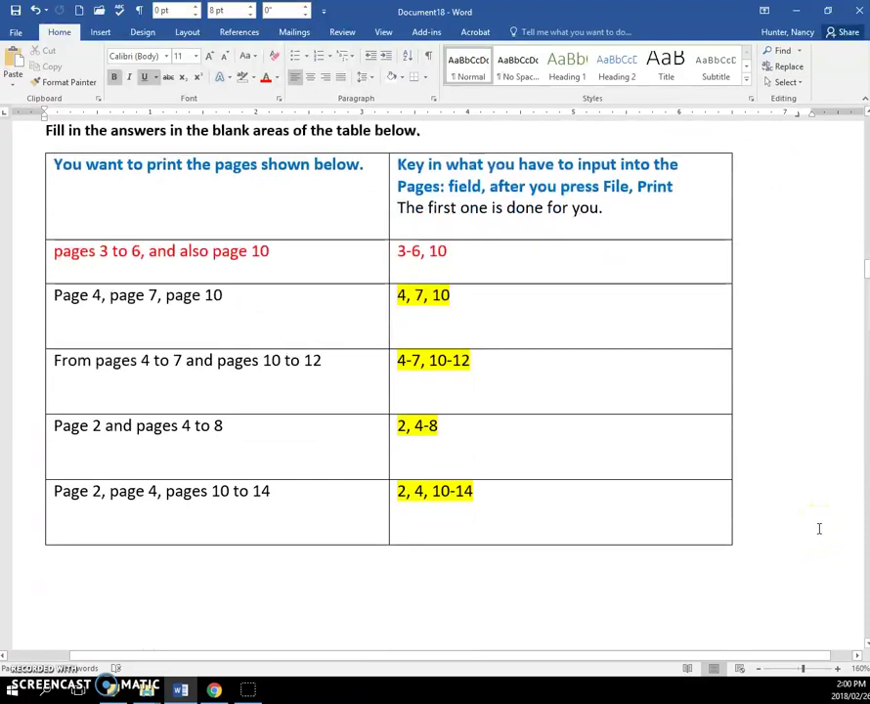
scroll(820, 528, down, 17)
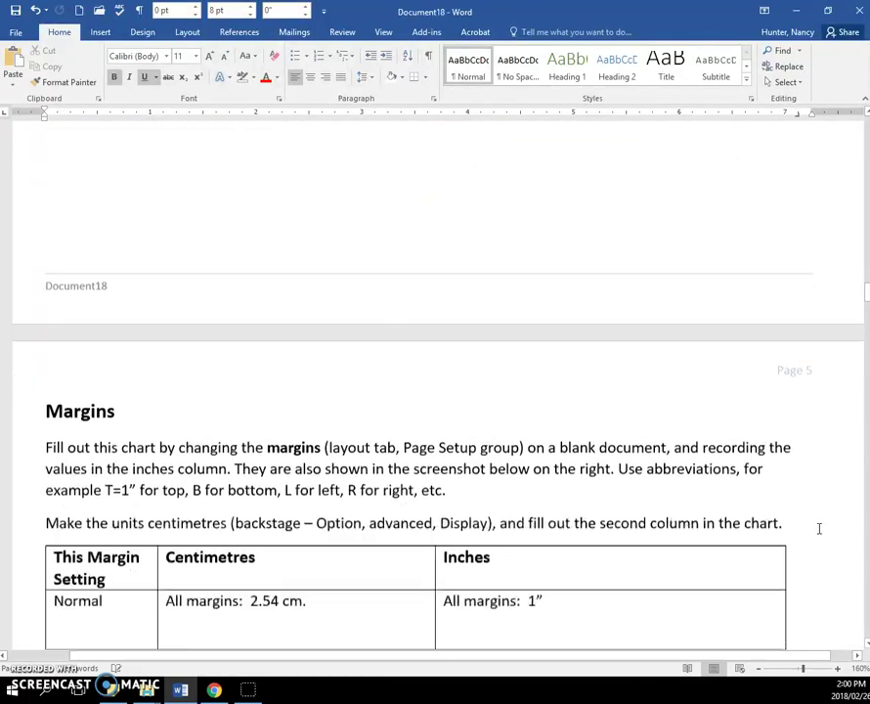
scroll(820, 528, down, 4)
scroll(827, 512, up, 3)
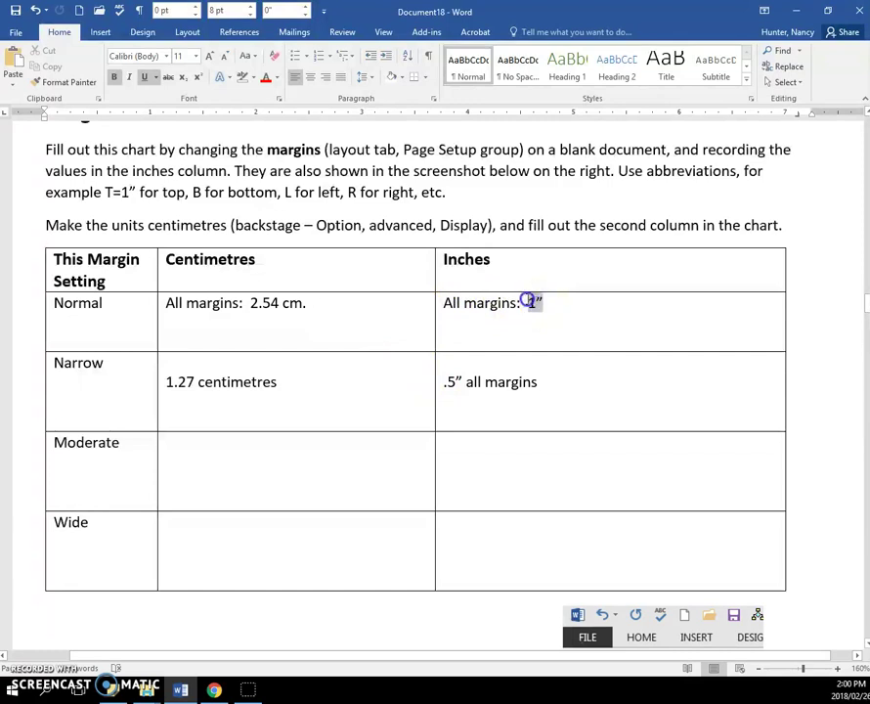
- Examine the Normal row's inch and centimetre values in the Margins chart and the instructions above it
drag(543, 302, 527, 301)
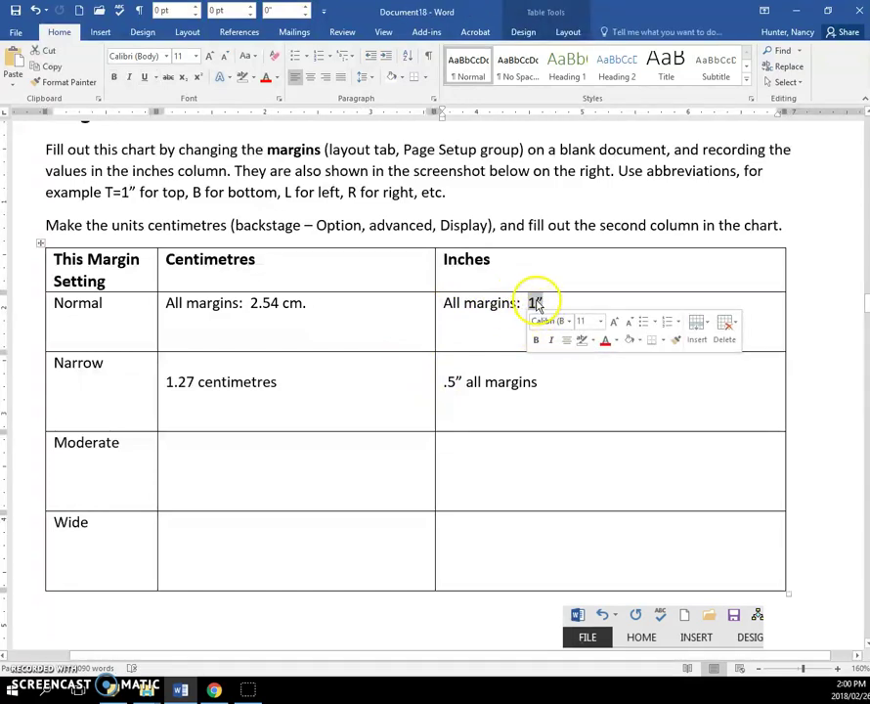
drag(244, 304, 275, 307)
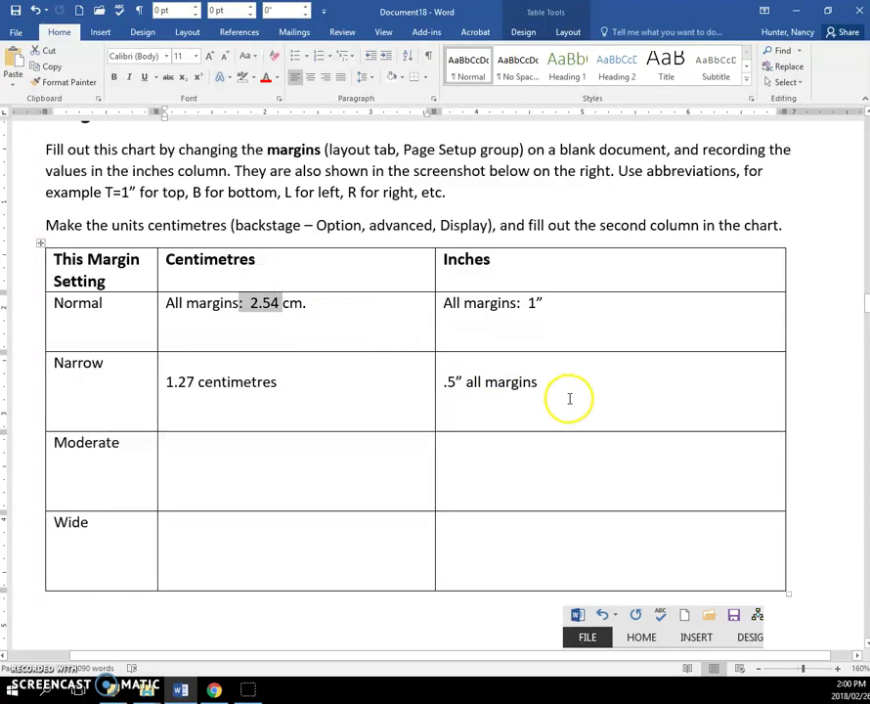
scroll(571, 401, down, 5)
scroll(485, 448, up, 3)
scroll(480, 447, up, 3)
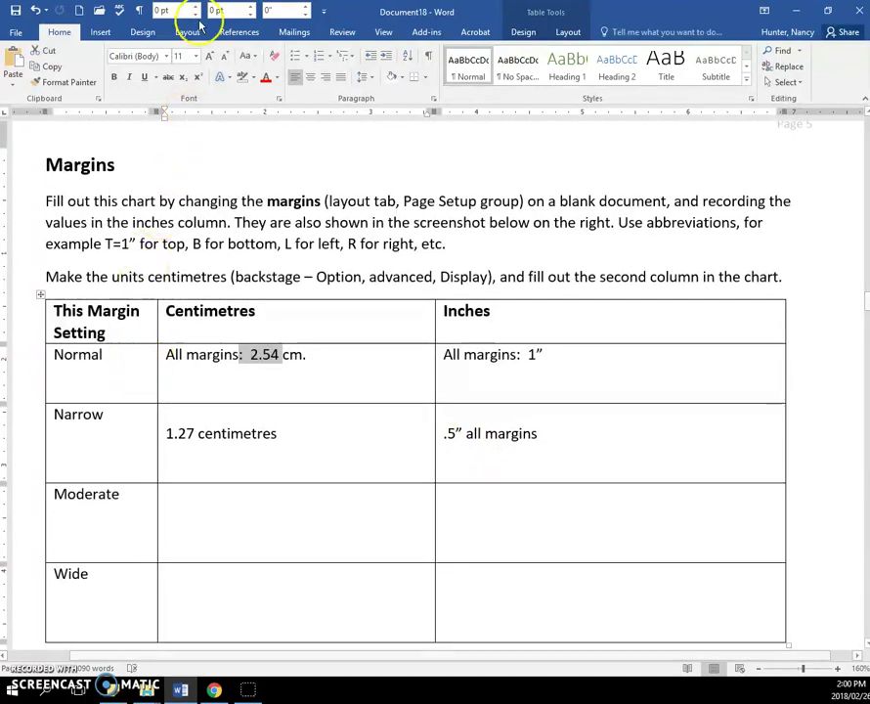
- Examine the preset page margin values and the chart's instruction on changing the units to centimetres
click(189, 32)
click(20, 79)
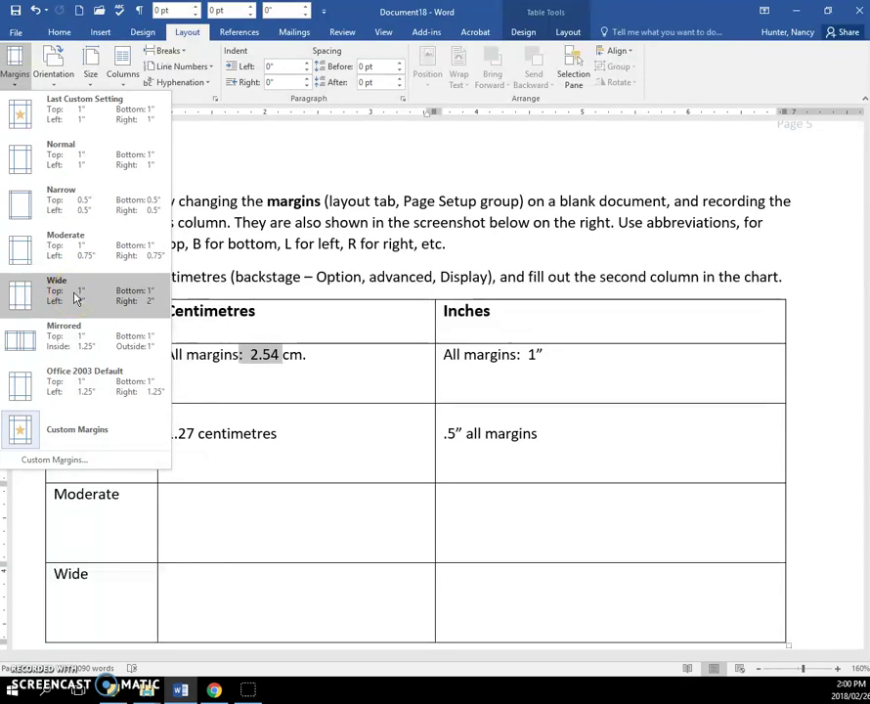
click(282, 124)
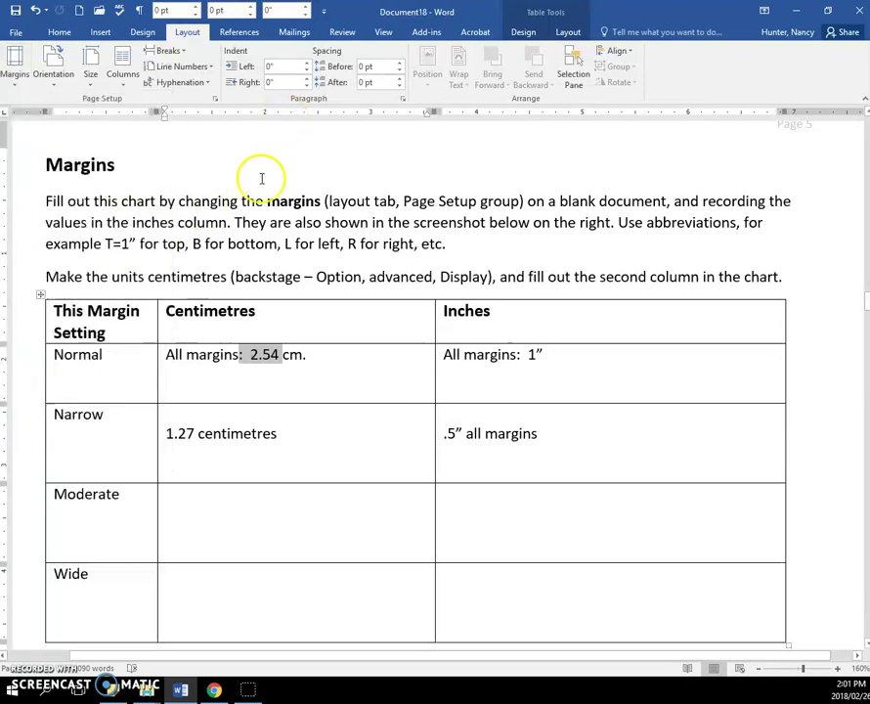
drag(318, 279, 467, 290)
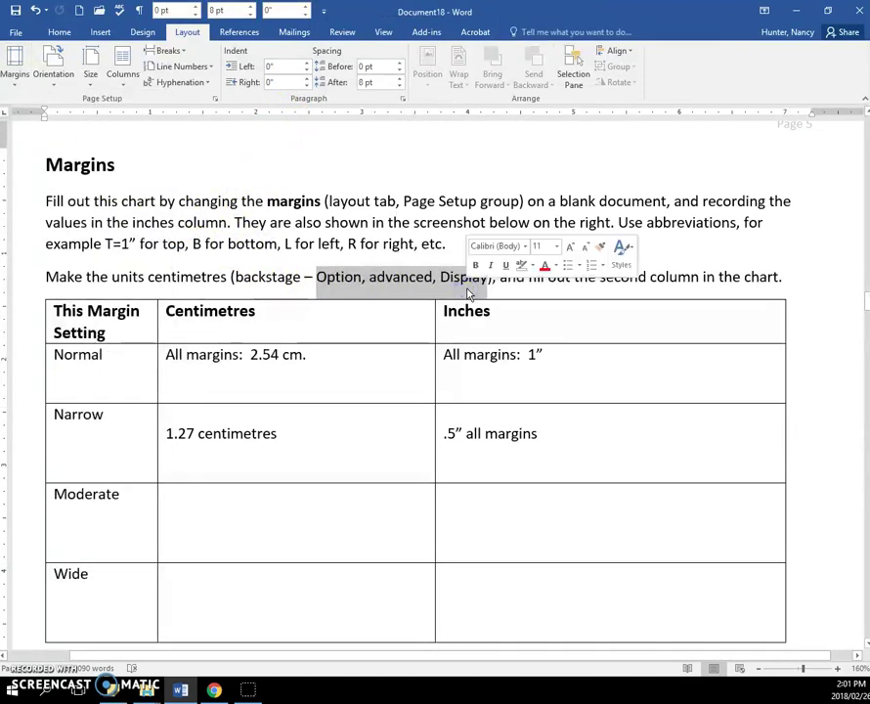
click(463, 283)
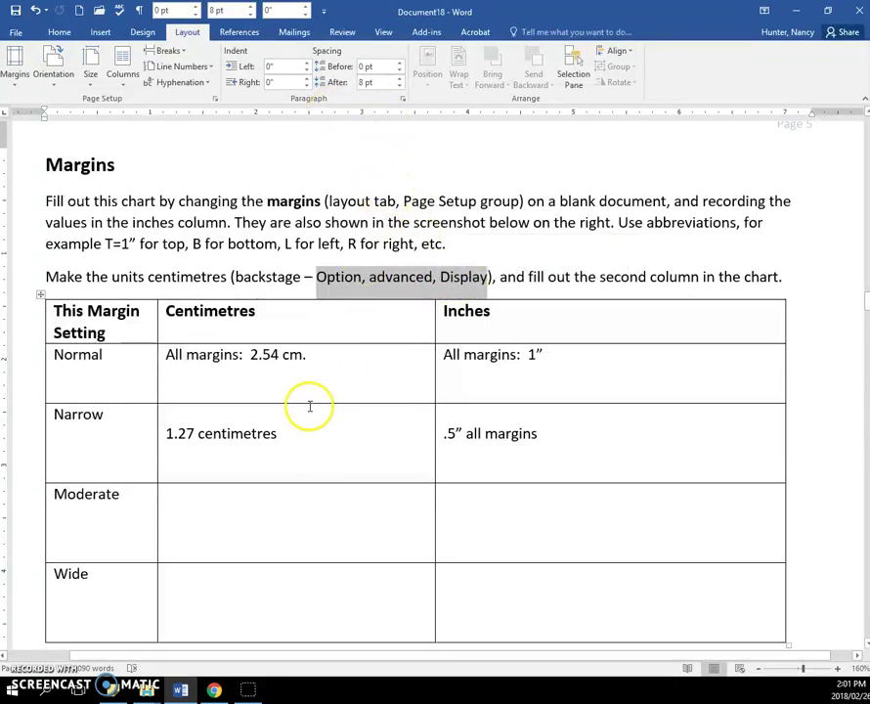
click(15, 67)
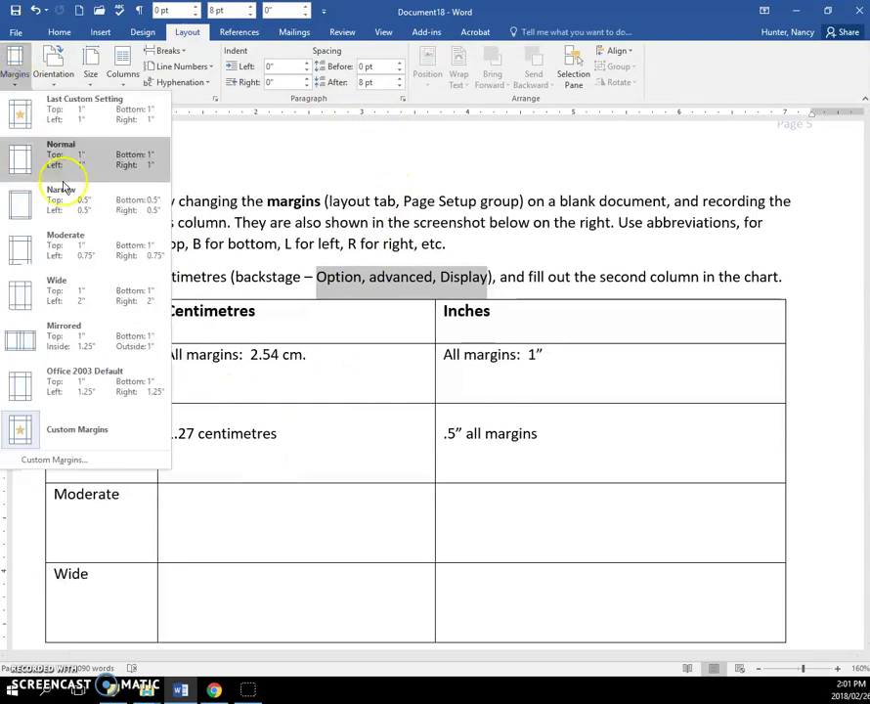
click(293, 249)
- Review the methods for changing margins and the comparison of Borders and Shading dialog boxes A and B
scroll(293, 252, down, 3)
scroll(296, 258, down, 8)
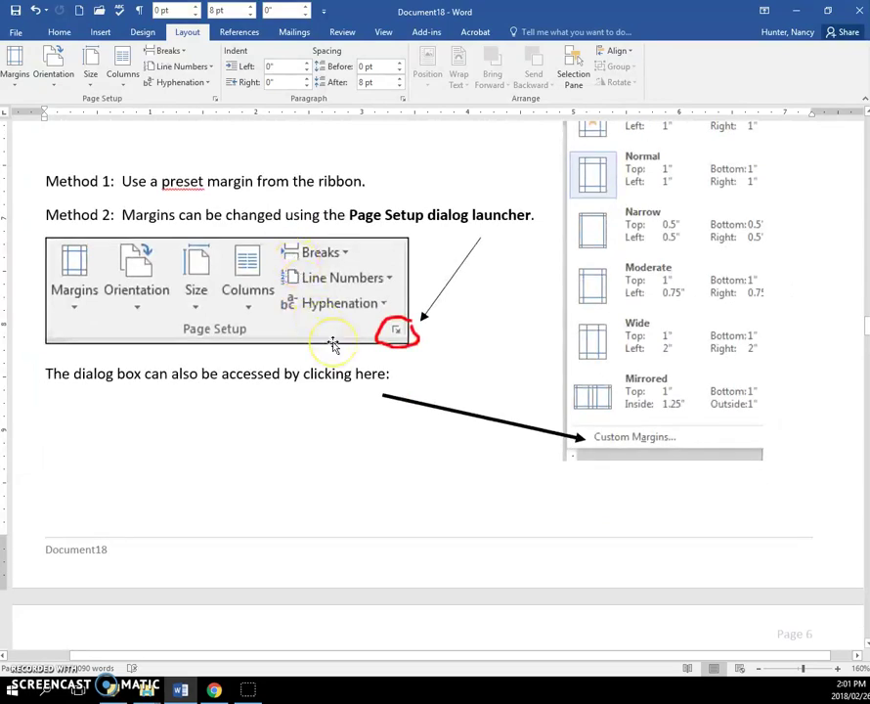
scroll(333, 345, down, 10)
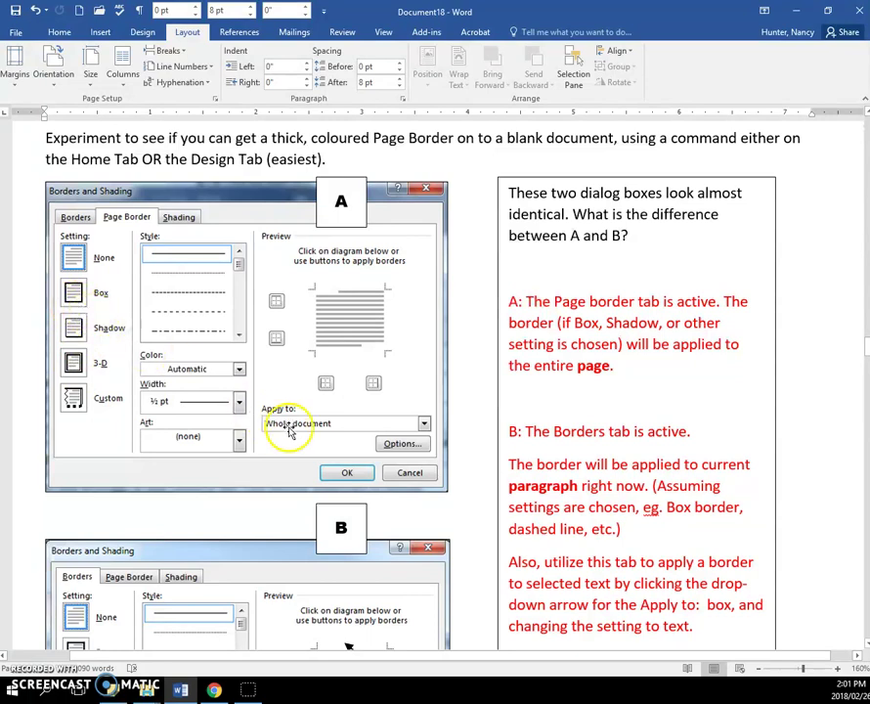
scroll(288, 428, down, 5)
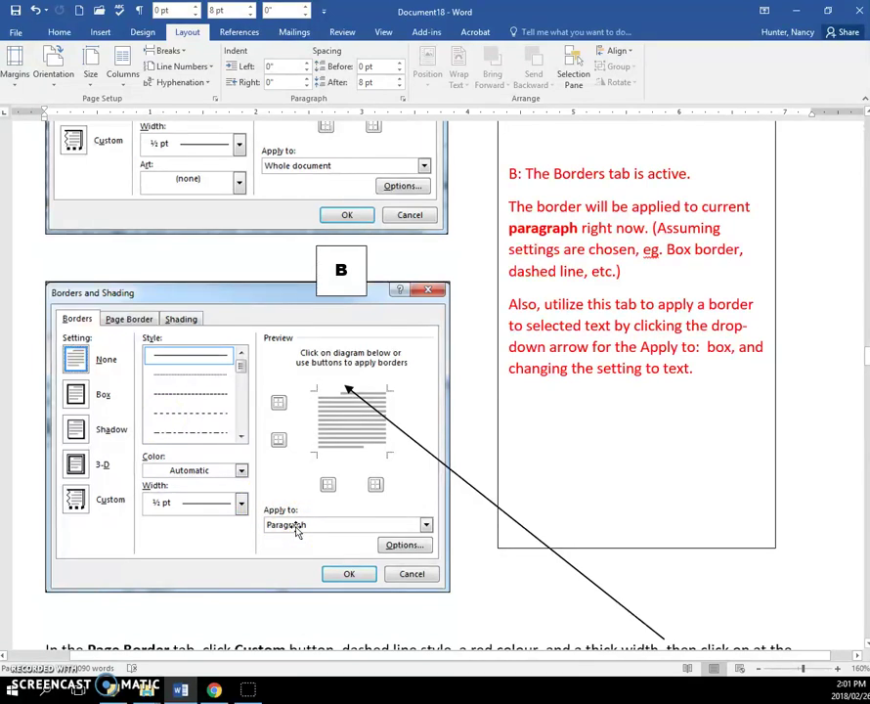
- Try a 6 pt box border on the word "utilize" in answer B, and undo it
click(566, 305)
double_click(565, 304)
click(63, 32)
click(422, 77)
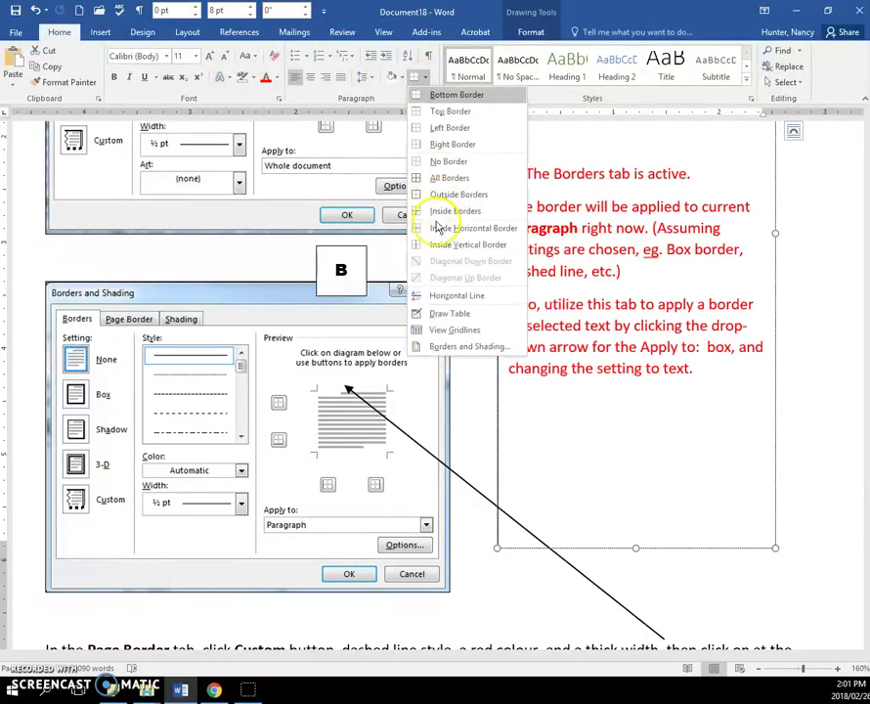
click(454, 347)
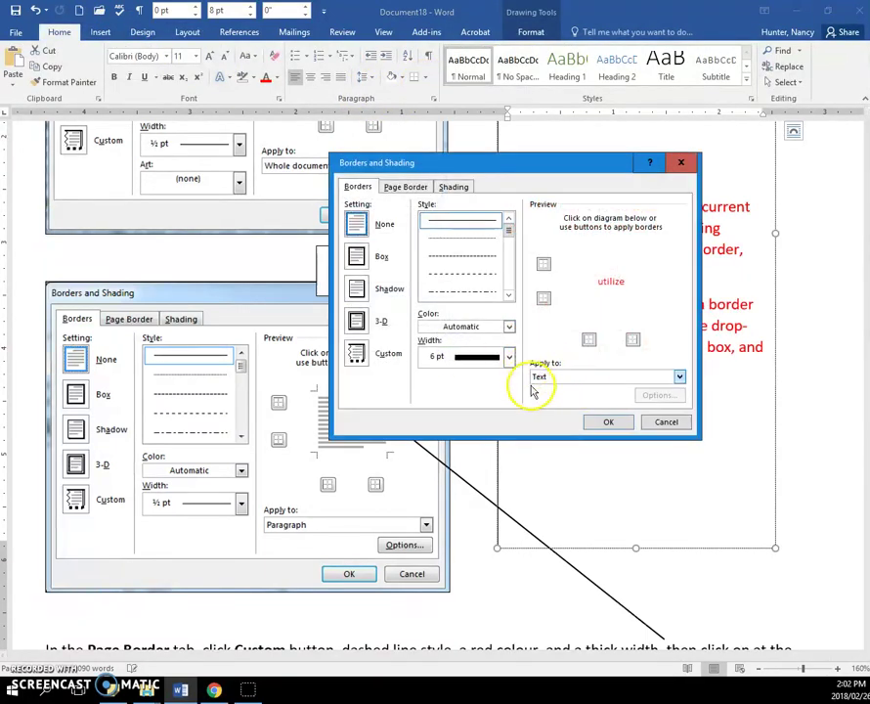
click(358, 257)
click(606, 423)
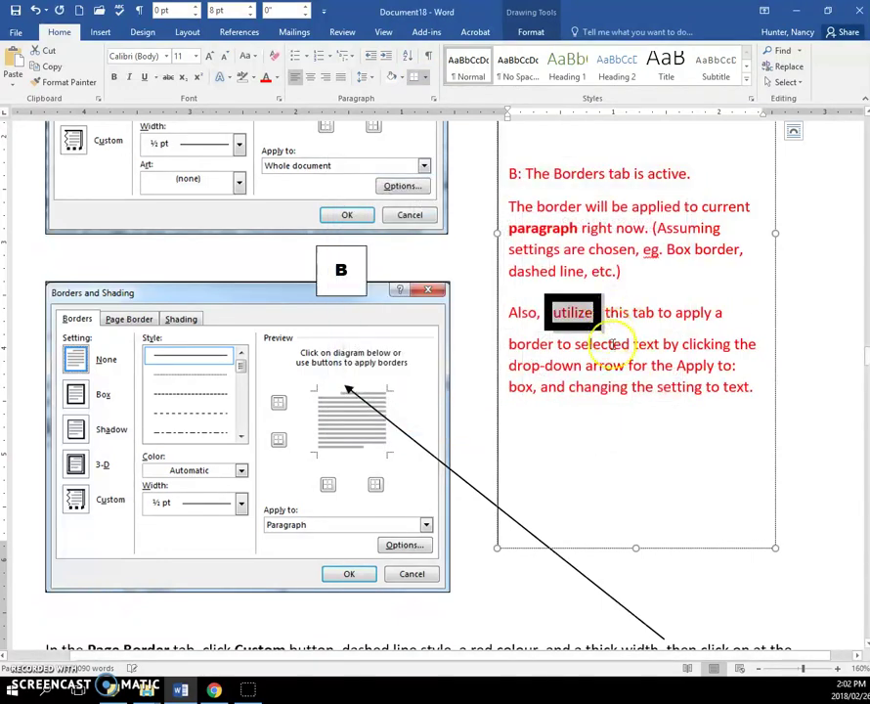
click(36, 11)
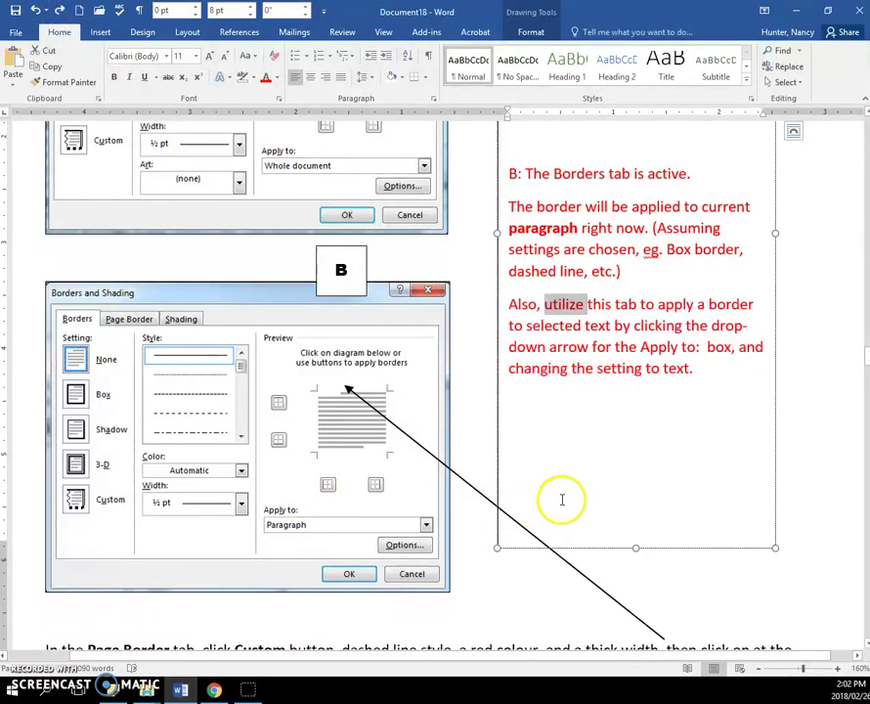
- Create a new blank document in a maximized window for the worksheet's page border exercise
scroll(562, 500, down, 3)
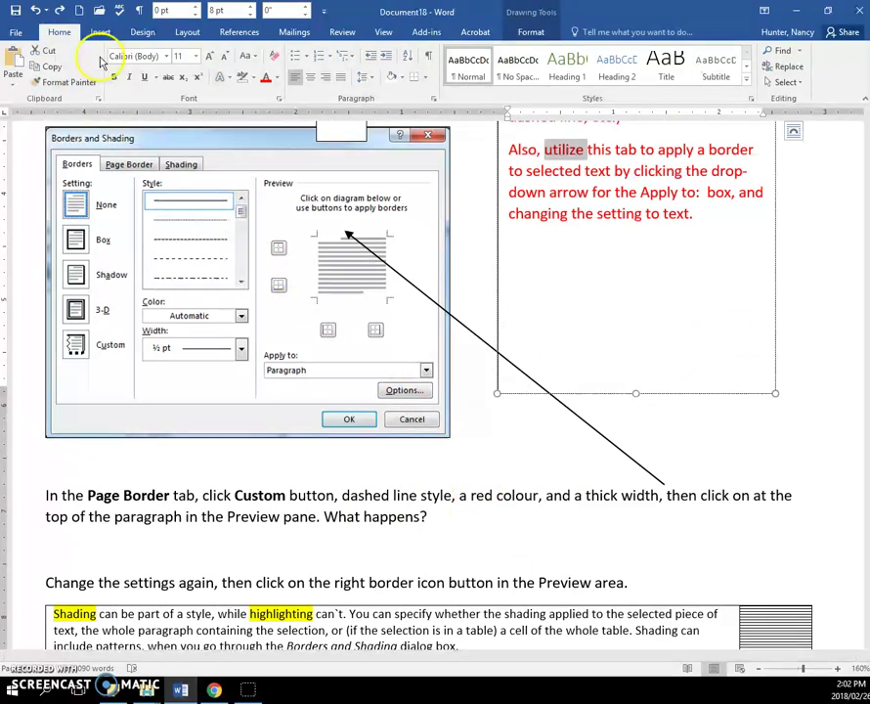
click(79, 11)
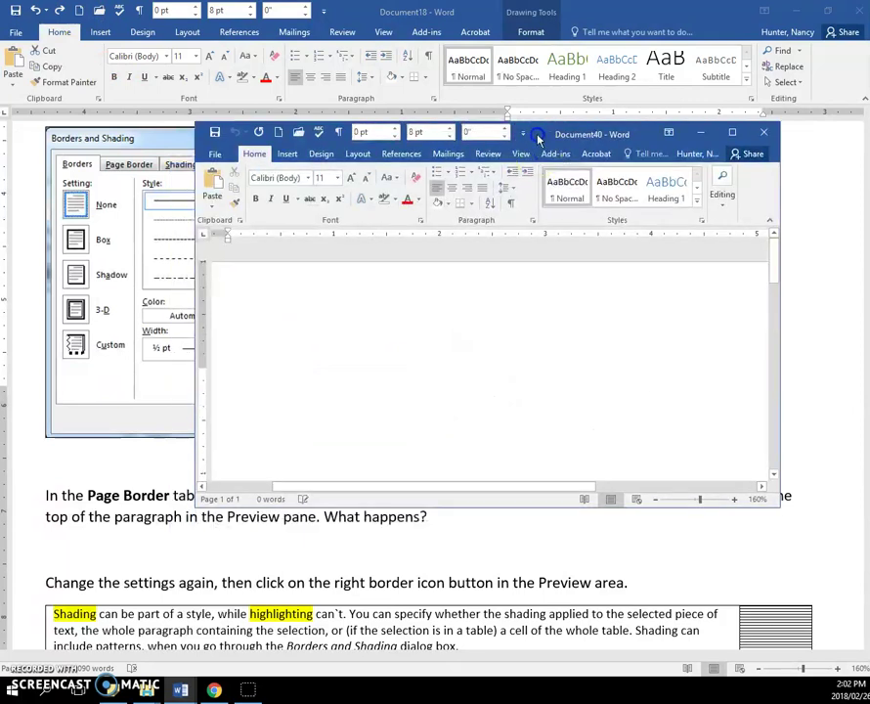
scroll(416, 300, down, 11)
scroll(425, 308, up, 2)
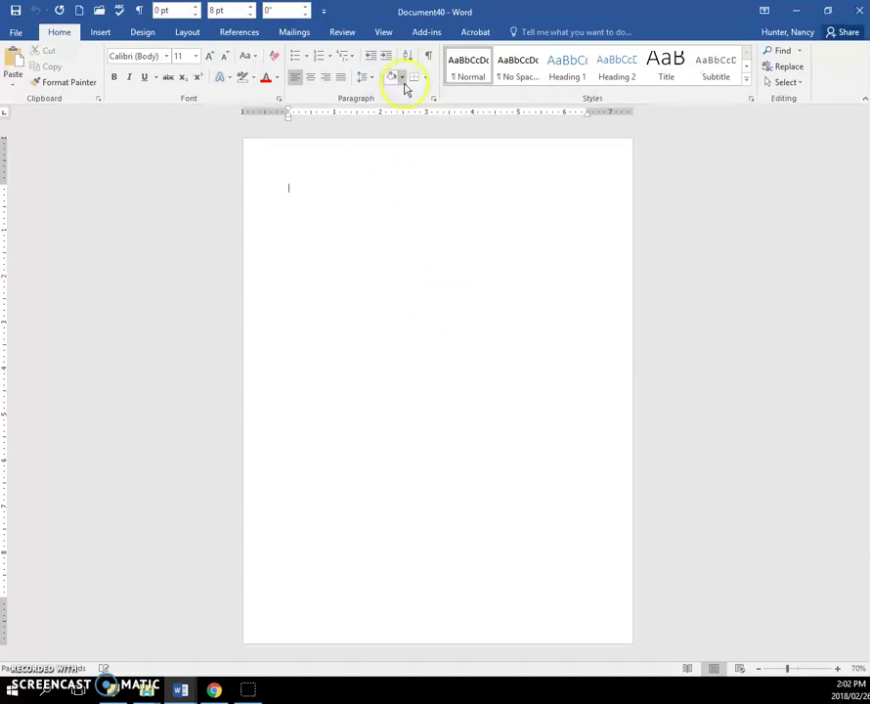
click(424, 78)
click(452, 346)
click(403, 187)
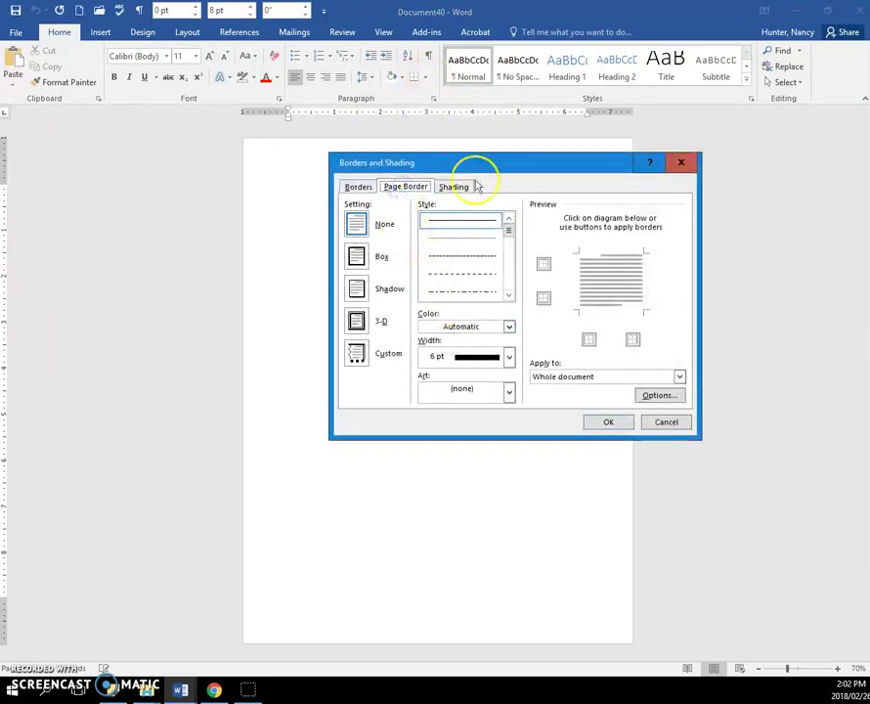
click(681, 162)
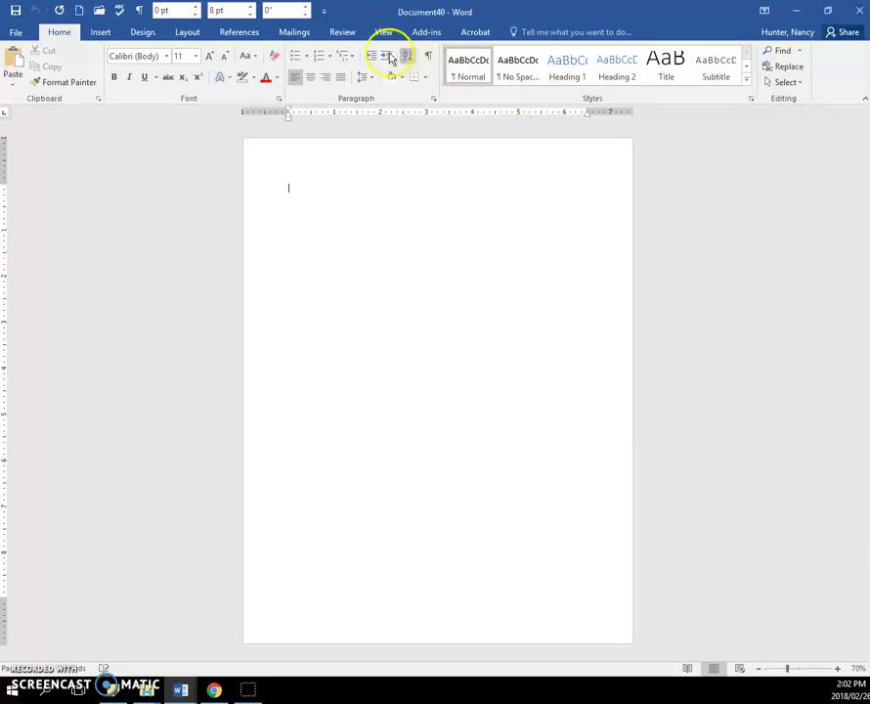
- Start a custom page border with a blue, 3 pt dashed line along the top edge of the page
click(147, 33)
click(837, 76)
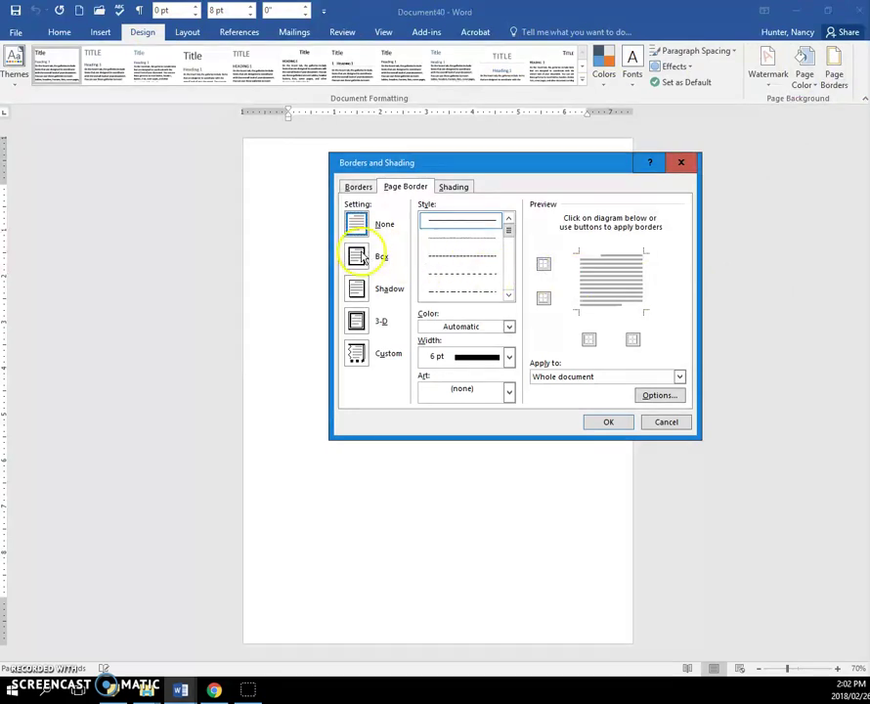
click(357, 356)
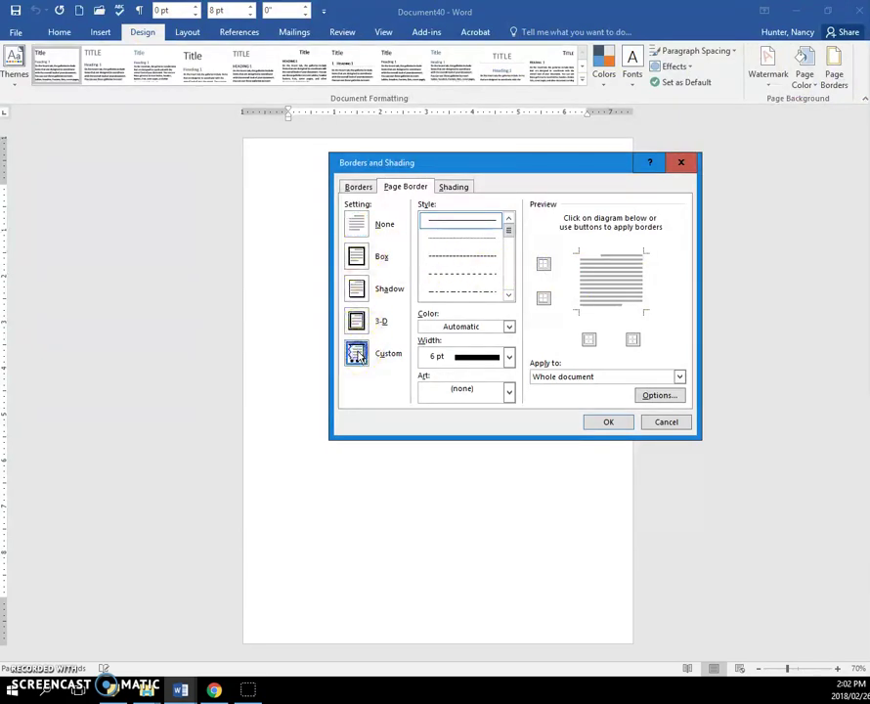
click(469, 258)
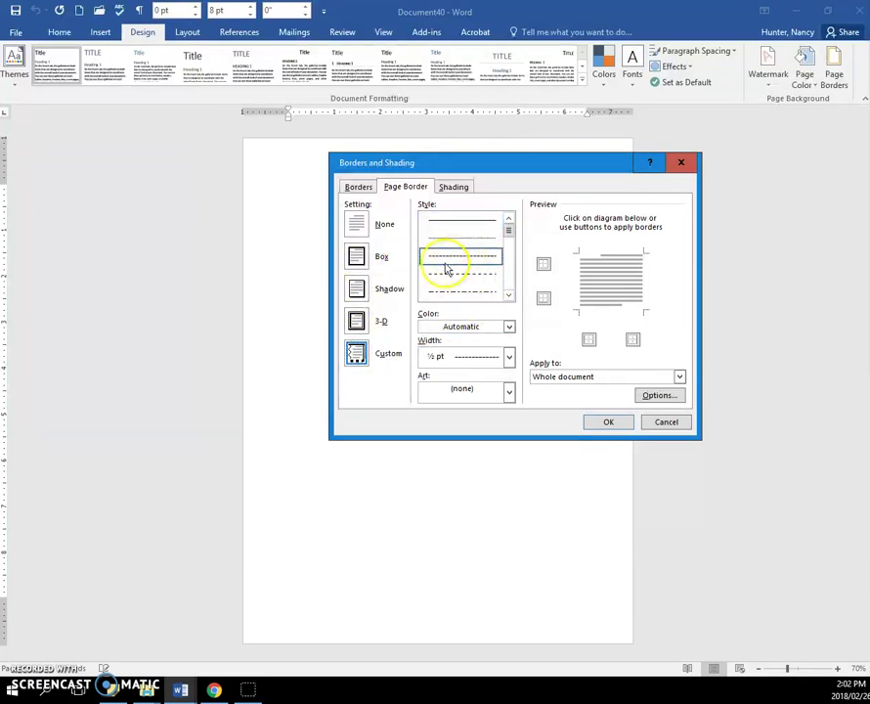
click(508, 326)
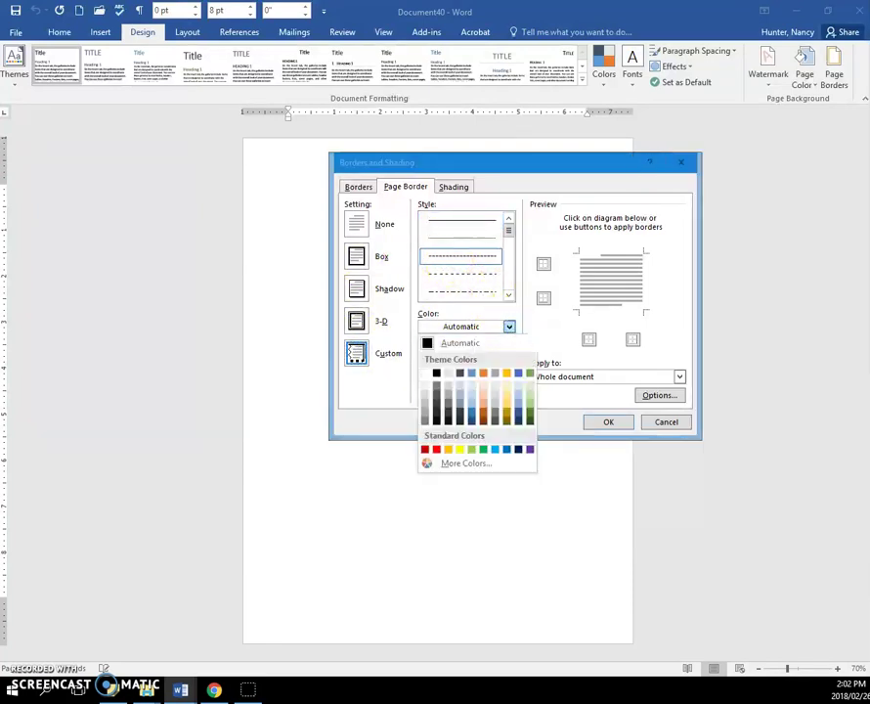
click(471, 375)
click(508, 356)
click(474, 483)
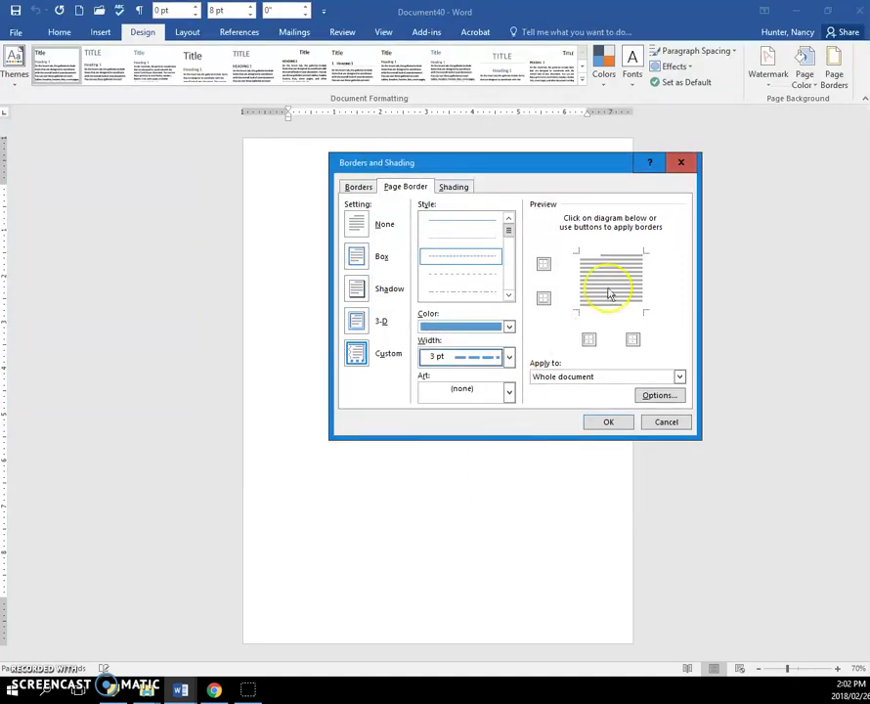
click(610, 254)
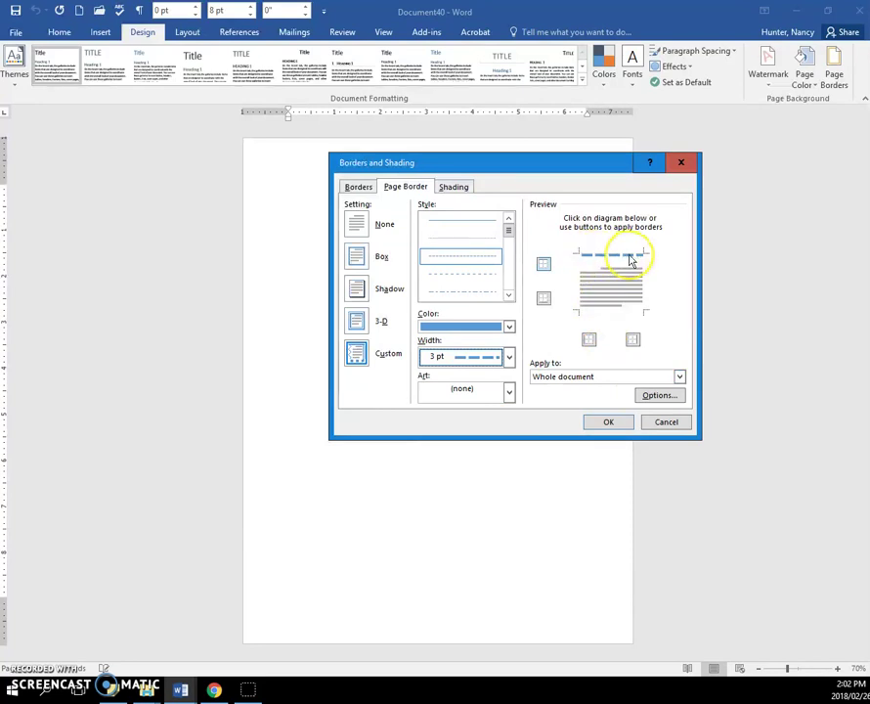
- Add solid orange ½ pt lines along the left and right edges of the page border
click(477, 222)
click(510, 328)
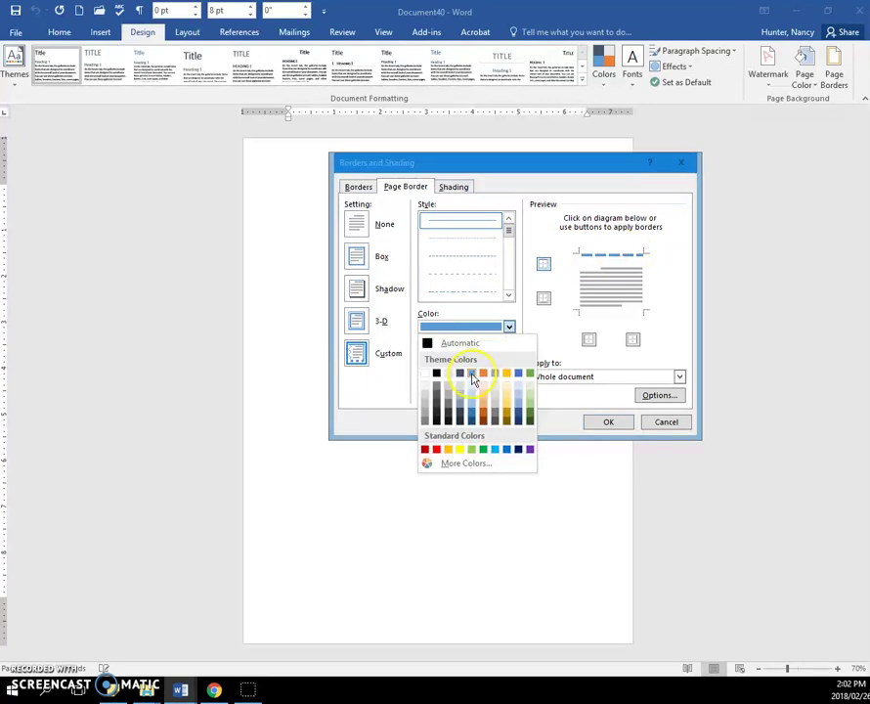
click(482, 376)
click(648, 315)
click(646, 282)
click(582, 285)
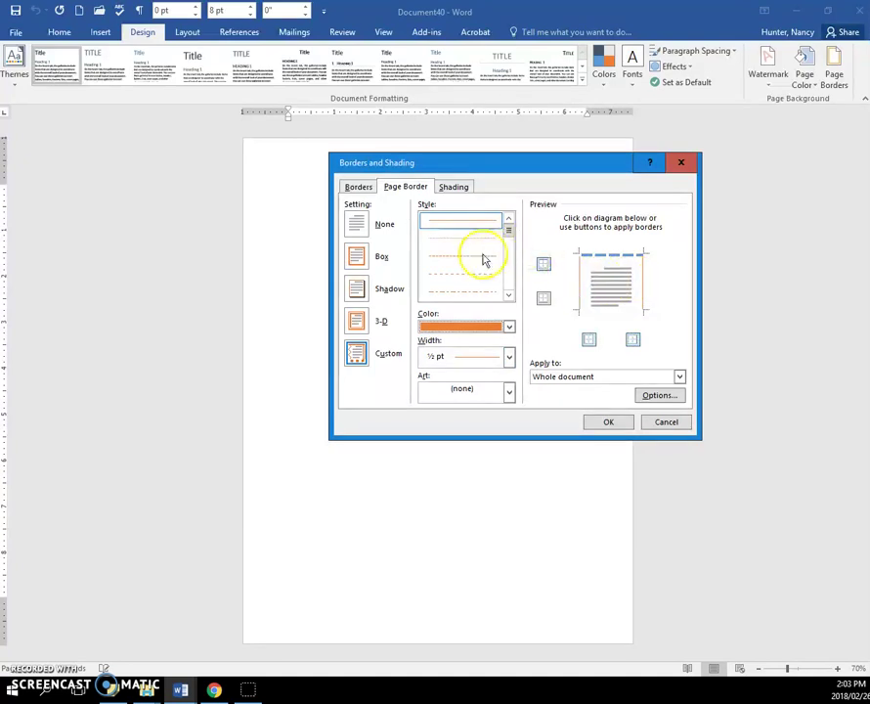
- Add a solid dark green line along the bottom edge and apply the page border to the whole document
click(509, 325)
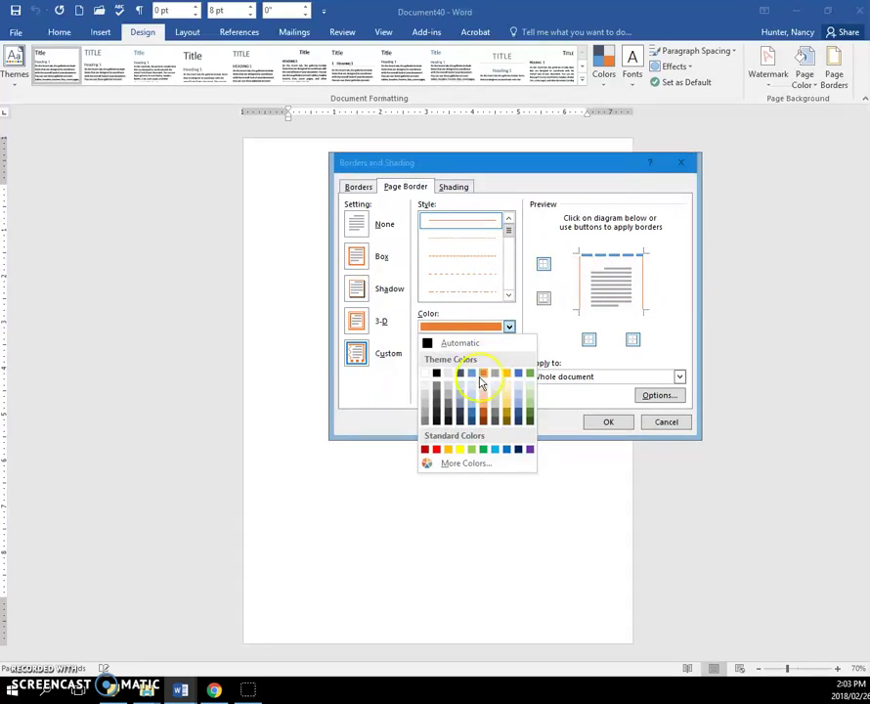
click(531, 418)
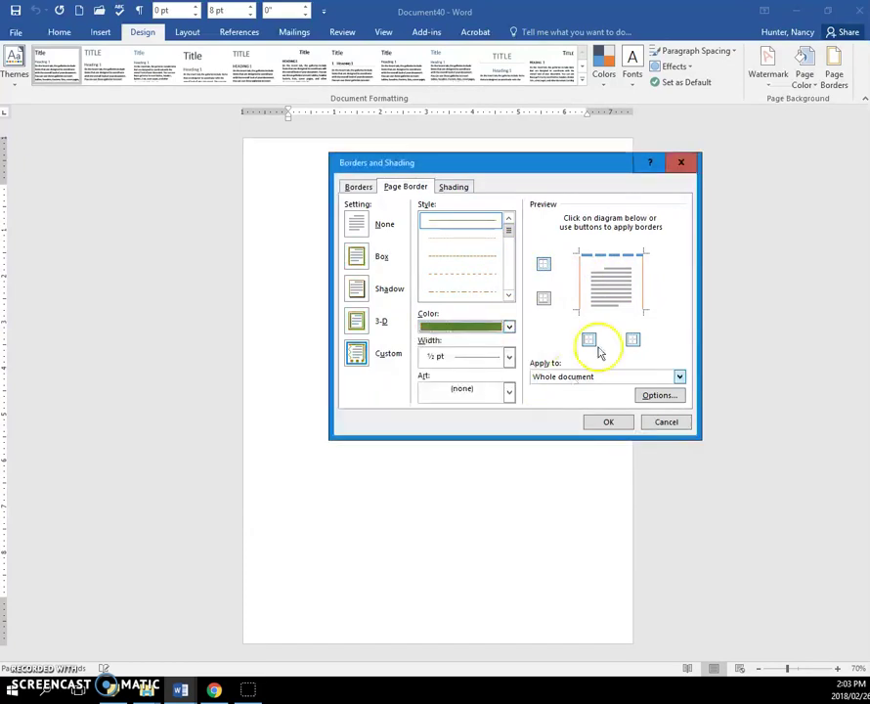
click(608, 422)
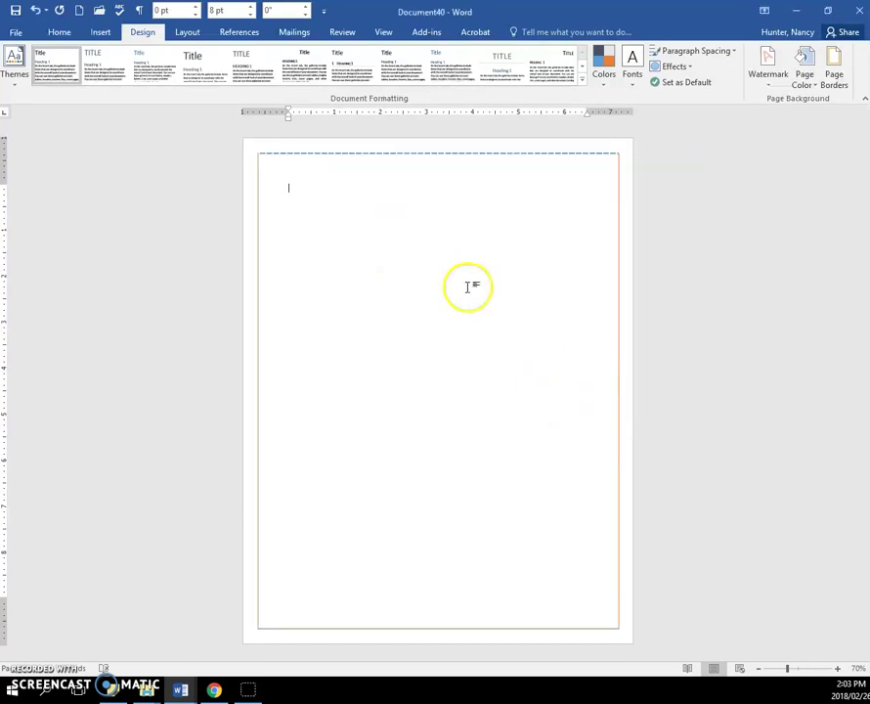
- Close the page border document without saving and return to the worksheet's note on shading and highlighting
click(859, 14)
click(464, 369)
scroll(435, 450, down, 5)
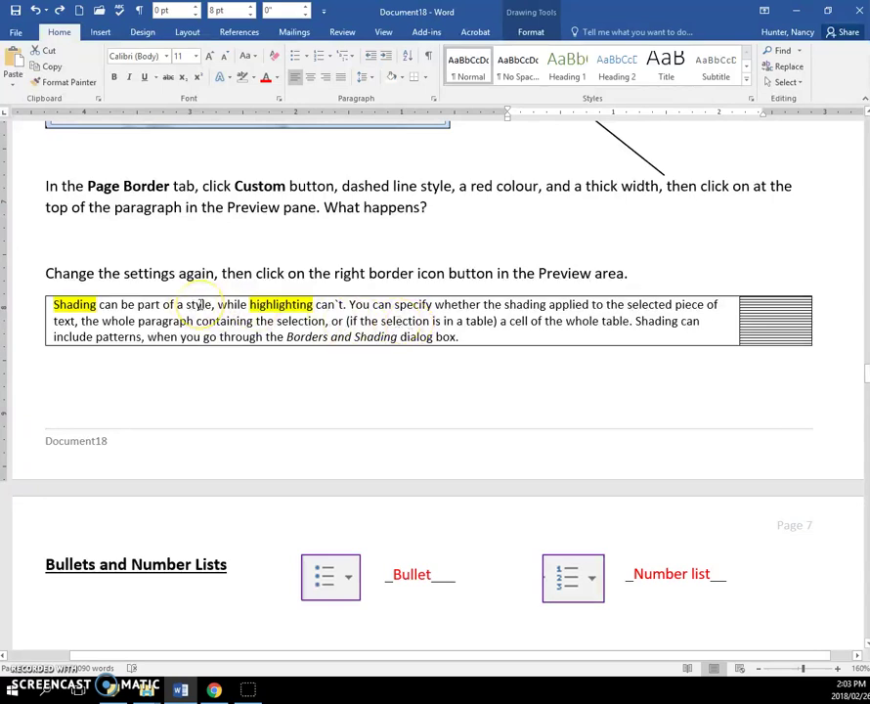
- Apply yellow text shading to the word "style" in the shading note through Borders and Shading
double_click(199, 304)
click(426, 78)
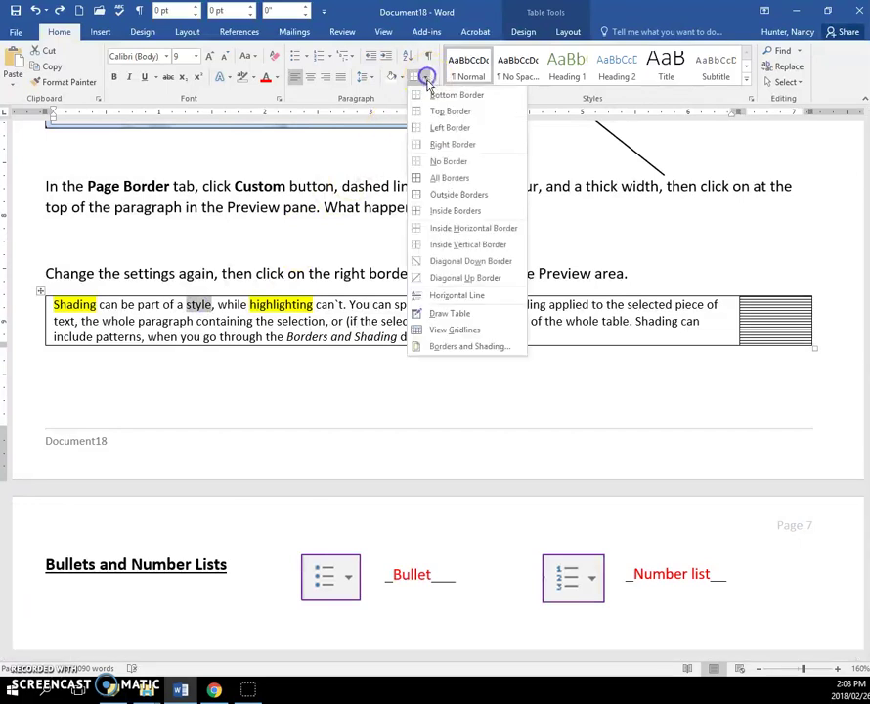
click(457, 346)
click(455, 188)
click(469, 256)
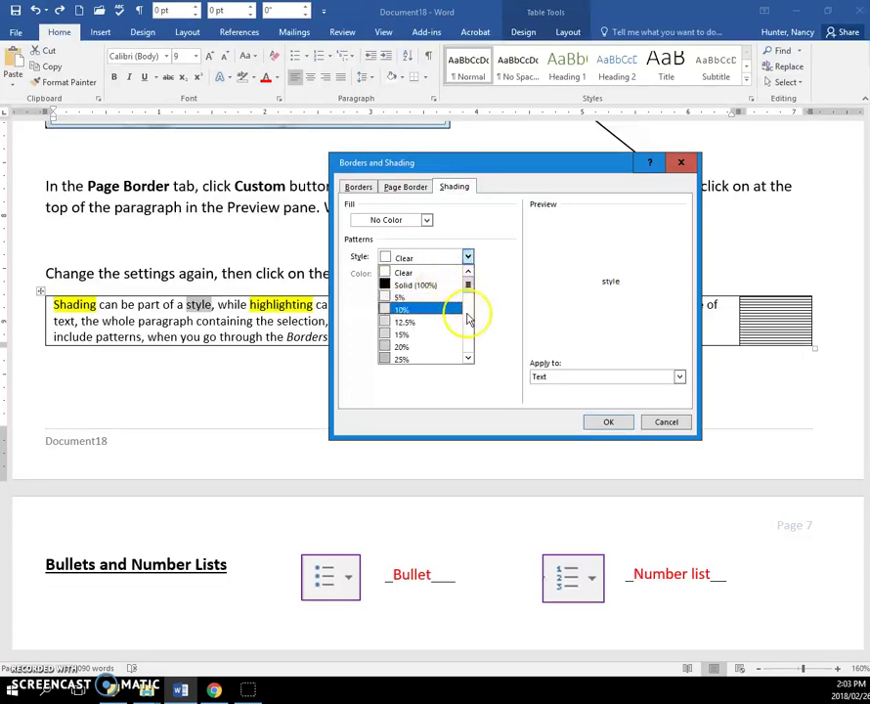
mouse_move(469, 291)
mouse_down()
mouse_move(468, 360)
mouse_move(468, 279)
mouse_up()
click(428, 221)
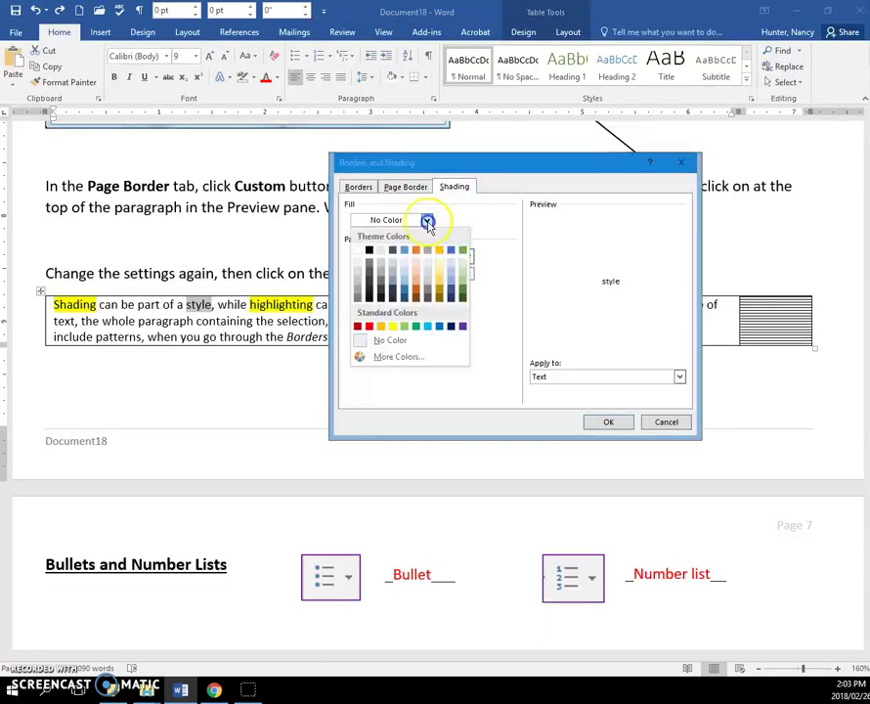
click(393, 326)
click(600, 421)
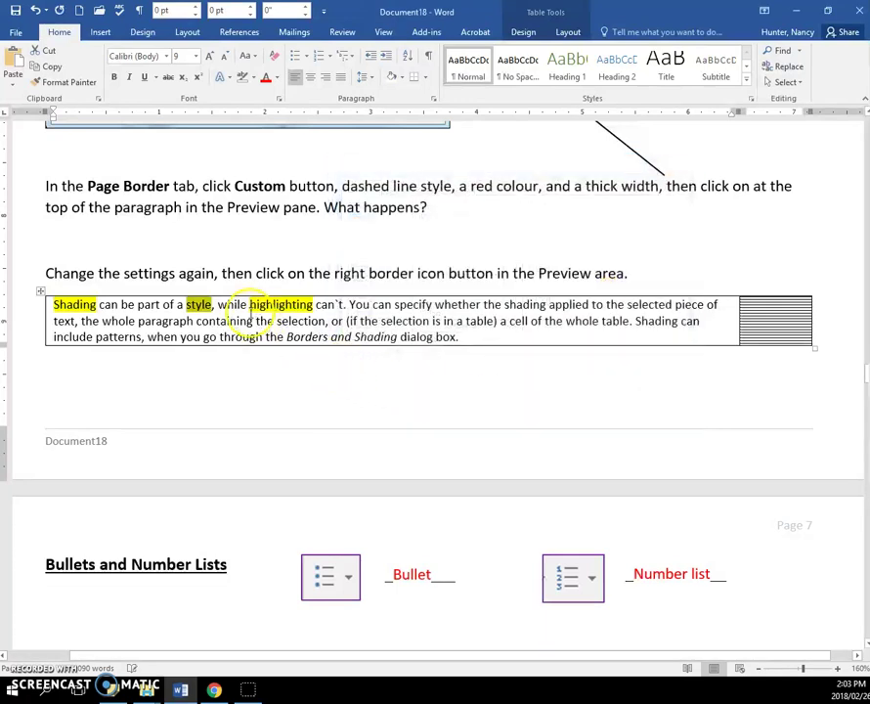
- Highlight the word "while" in yellow in the shading note and compare it with the shaded word "style"
double_click(233, 305)
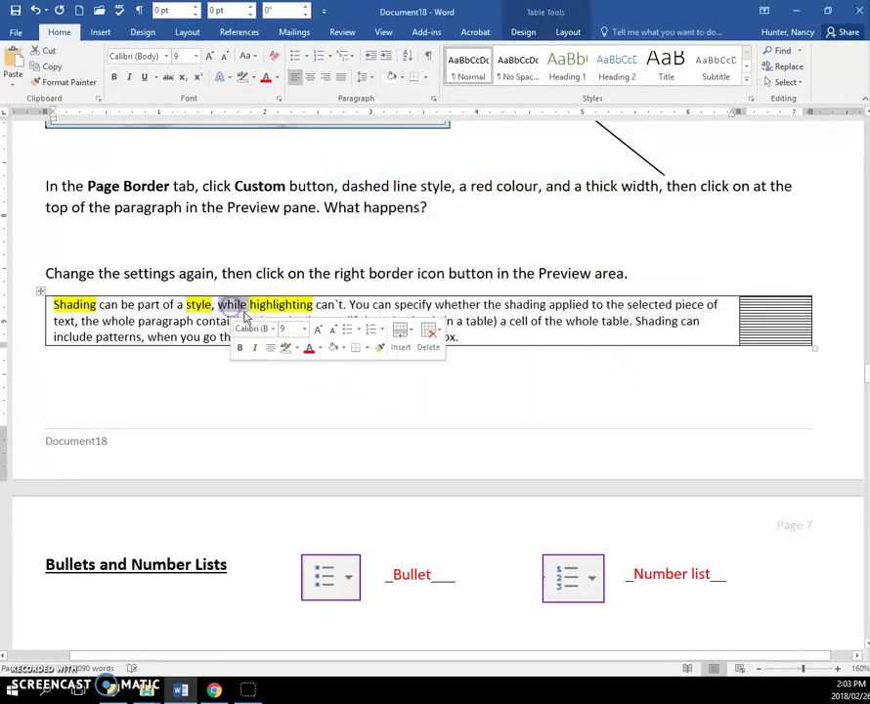
click(255, 80)
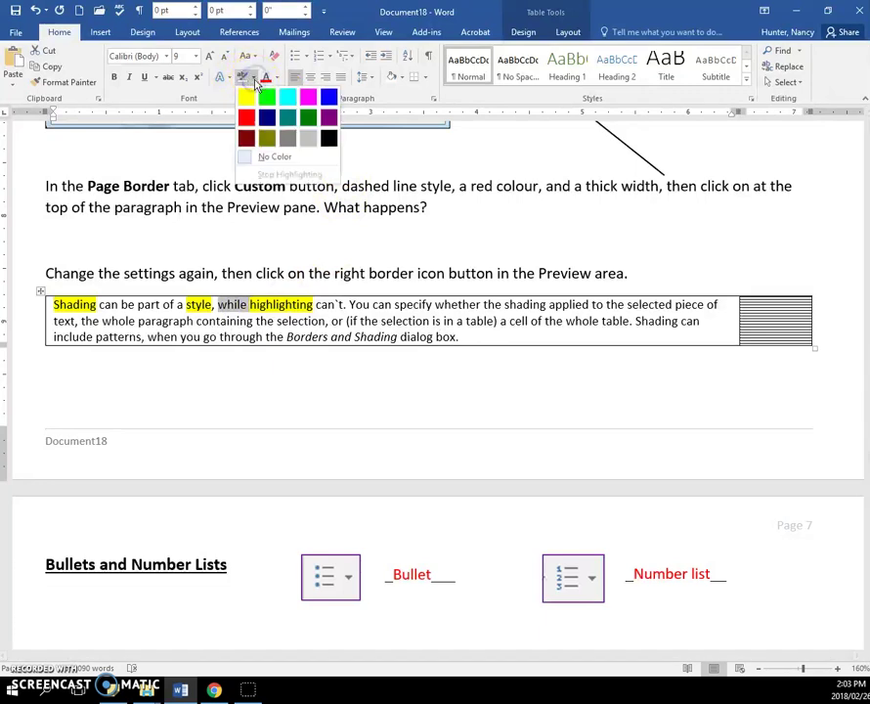
click(244, 91)
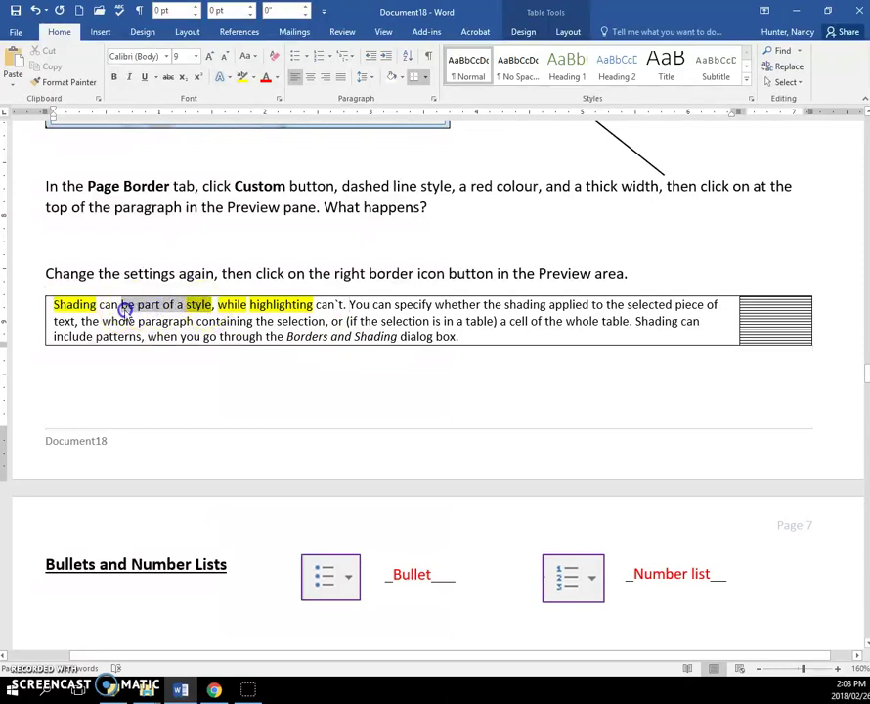
drag(121, 306, 240, 311)
click(262, 309)
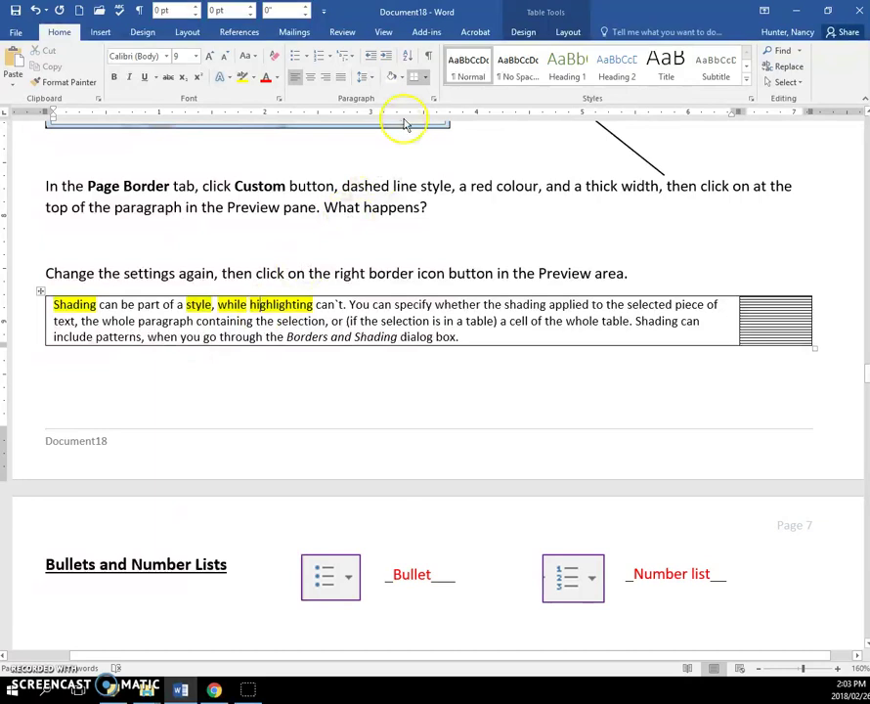
- Colour the answers "Continue Numbering" and "Numbering Value" red in the text box about selecting bullets
scroll(383, 354, down, 7)
scroll(384, 344, down, 1)
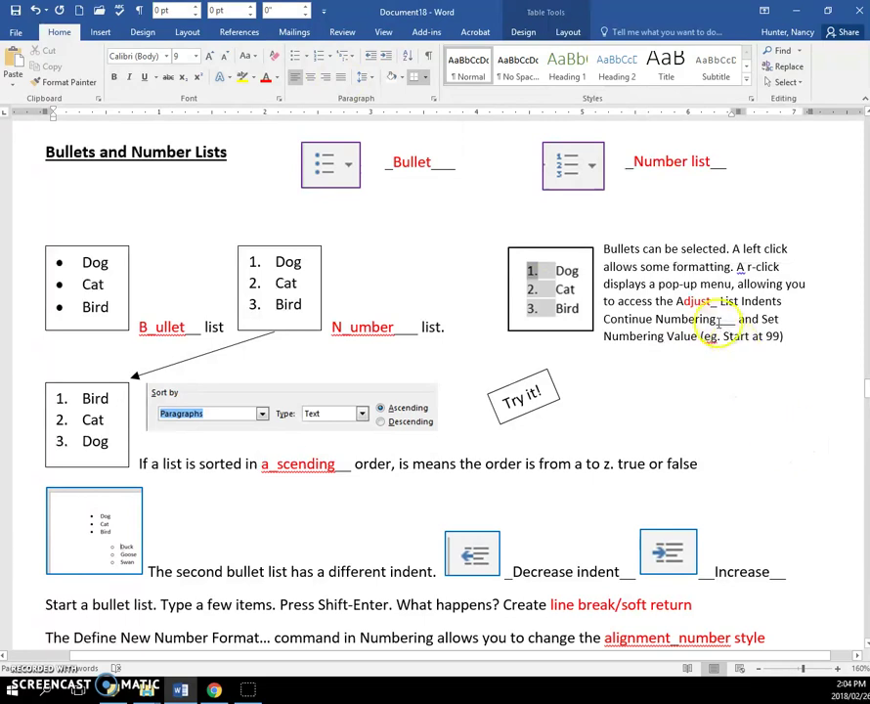
double_click(662, 321)
drag(662, 320, 609, 318)
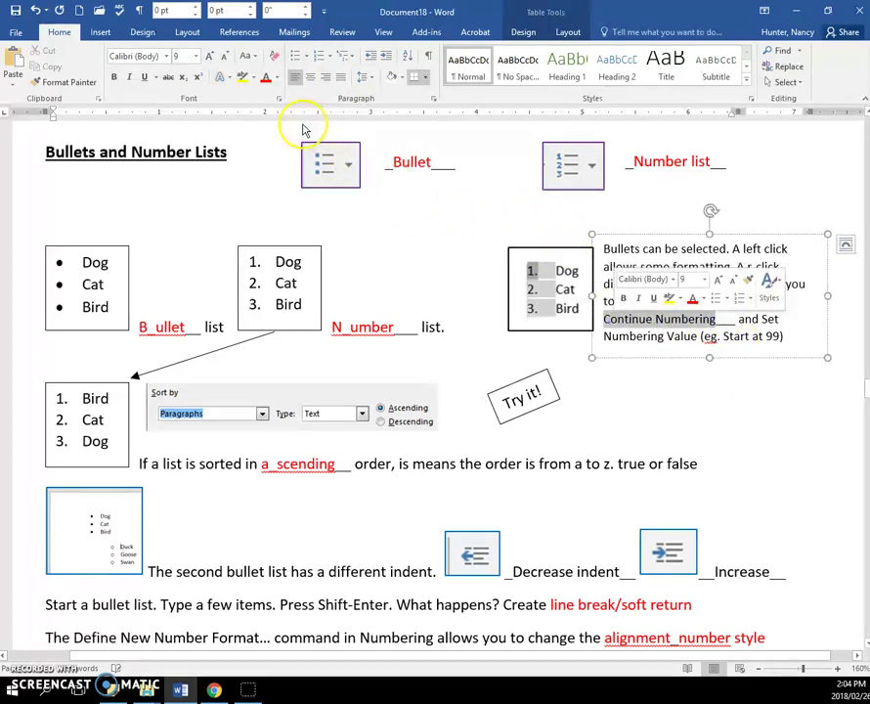
click(265, 78)
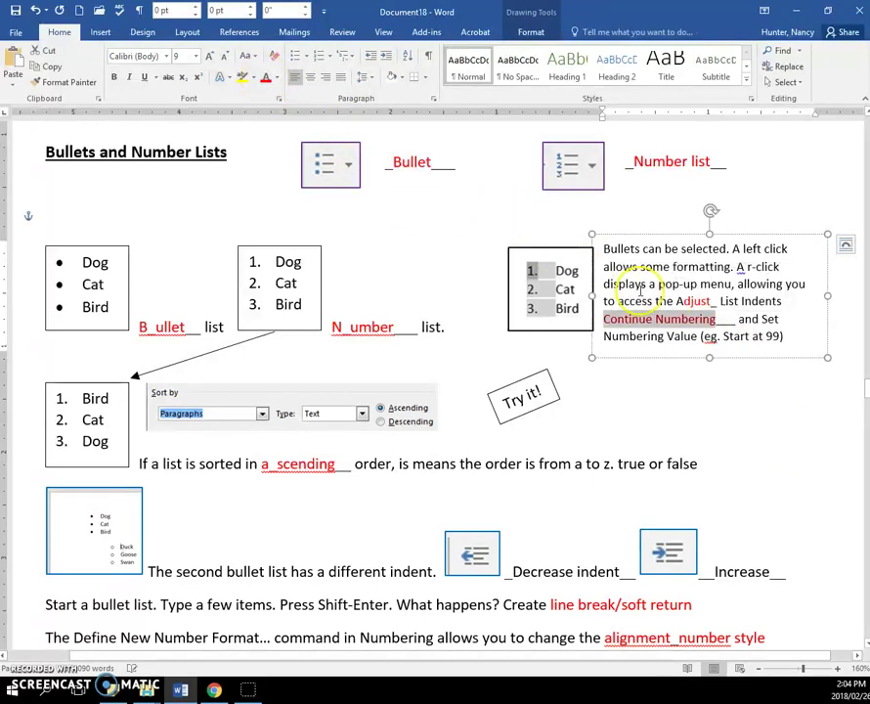
click(685, 335)
drag(695, 335, 605, 332)
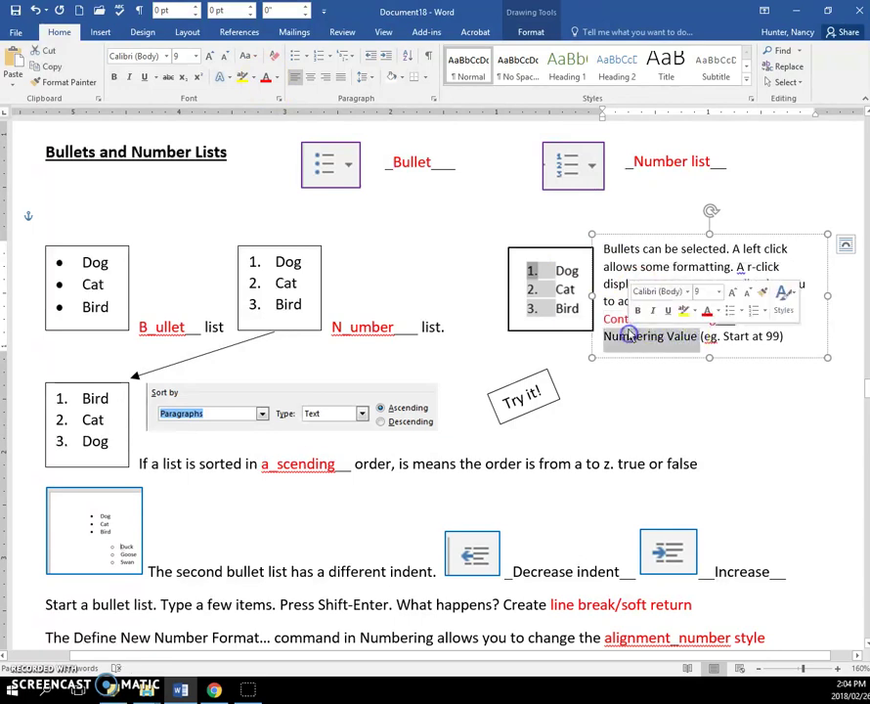
click(706, 310)
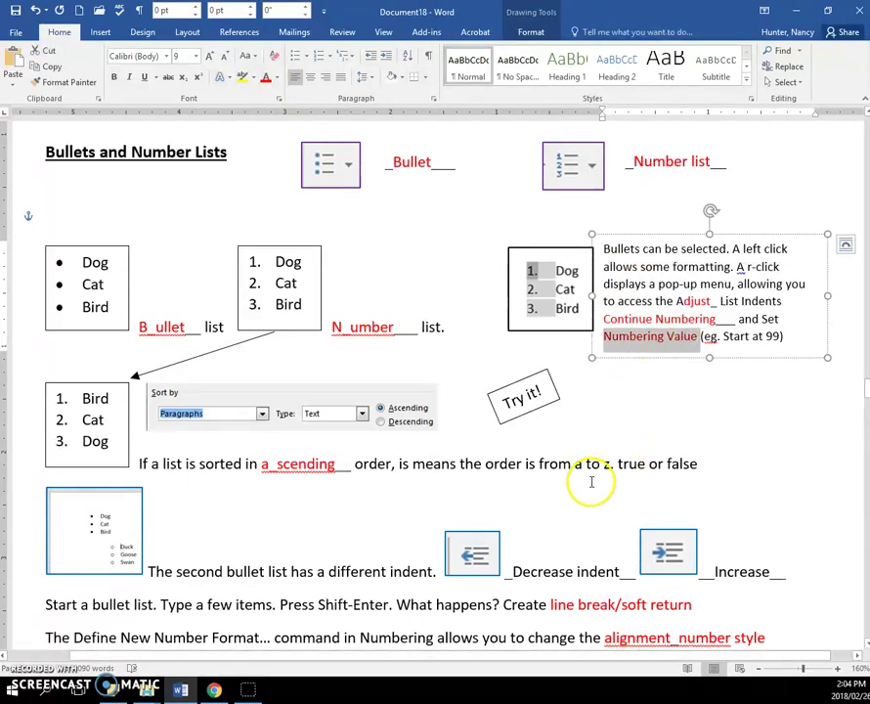
- In a new blank document, create a bullet list of One, Two and Three, with "thekekekekdldl" after a line break under Three
scroll(595, 470, down, 2)
scroll(818, 494, down, 3)
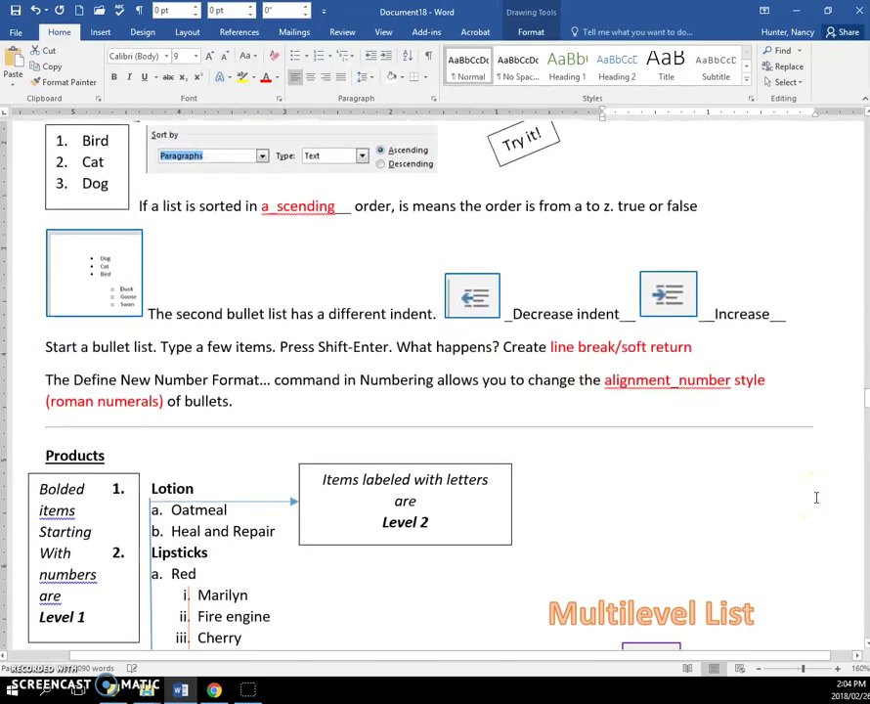
scroll(557, 316, down, 1)
scroll(420, 267, down, 1)
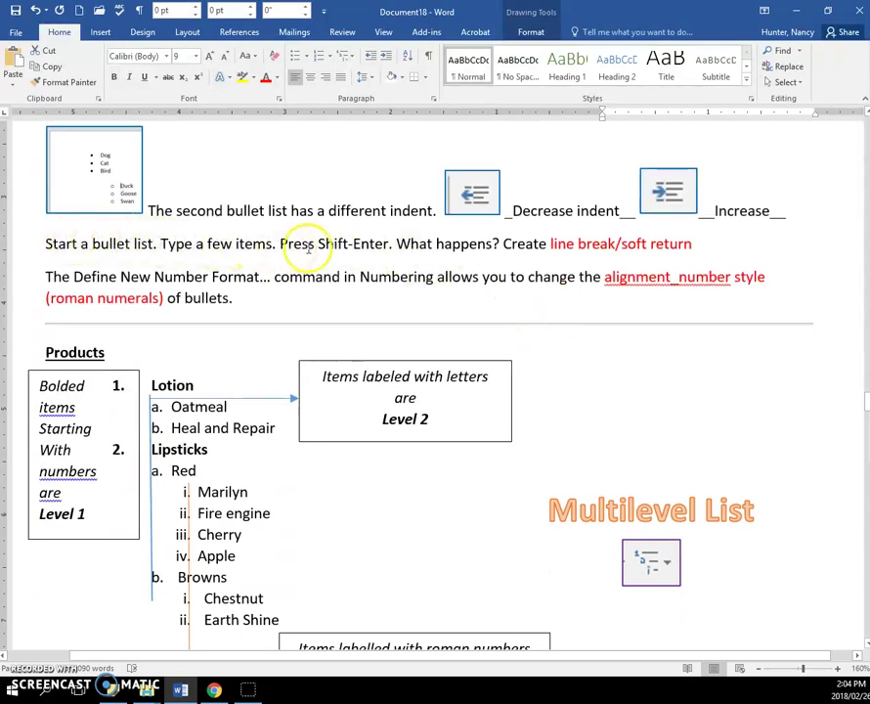
click(79, 11)
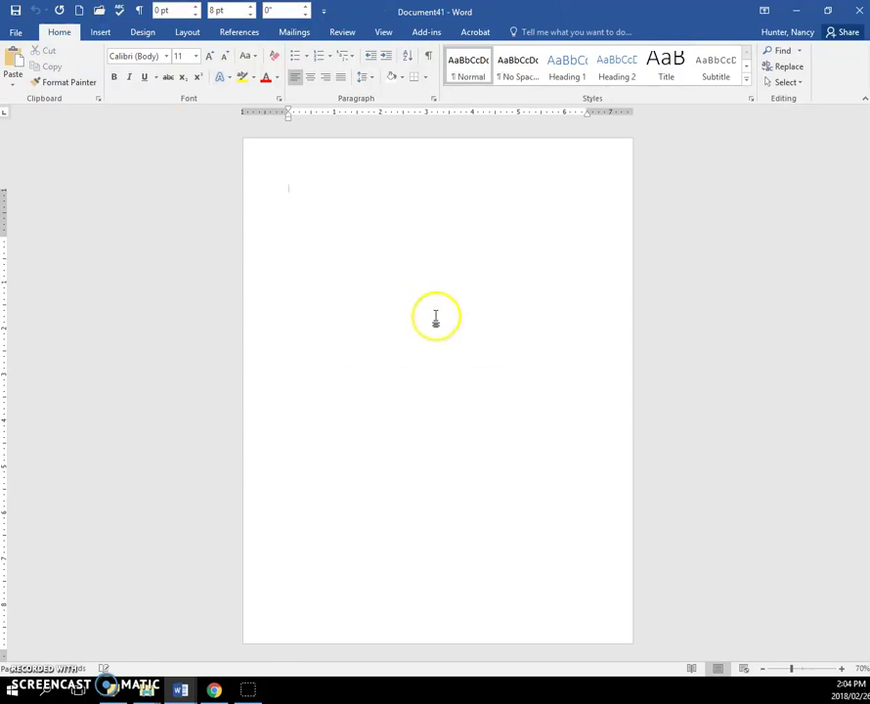
scroll(406, 273, up, 8)
scroll(353, 307, up, 1)
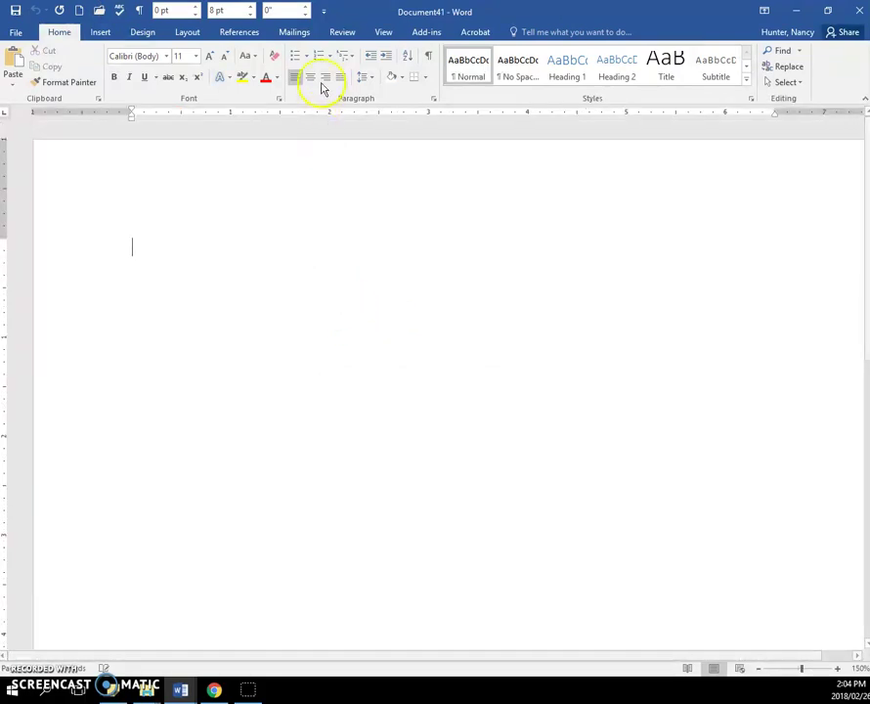
click(296, 59)
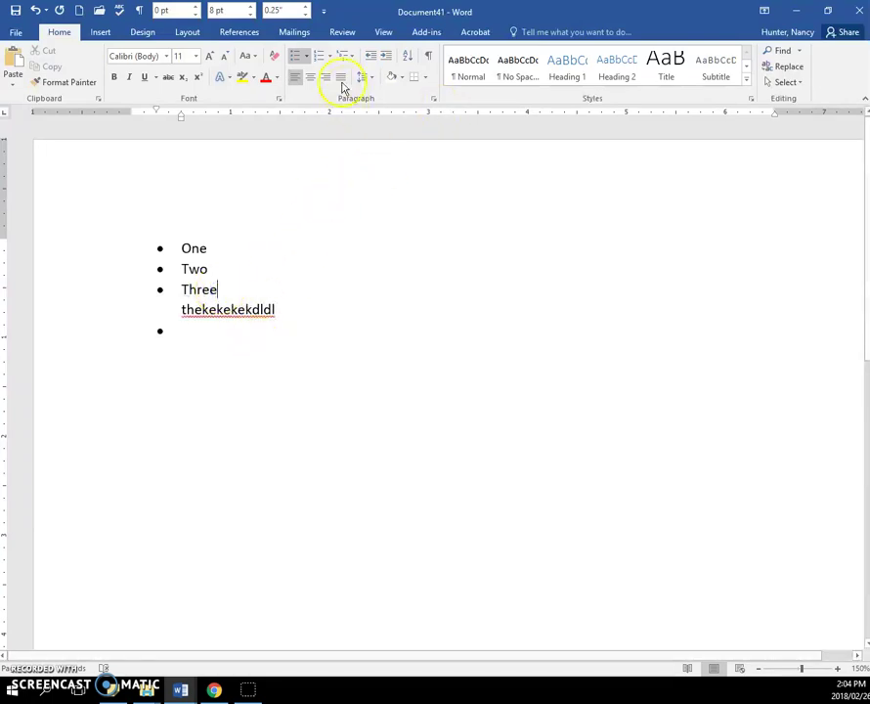
- Show the formatting marks and examine the line break mark after "Three" in the enlarged bullet list
click(139, 12)
ctrl+scroll(306, 364, up, 20)
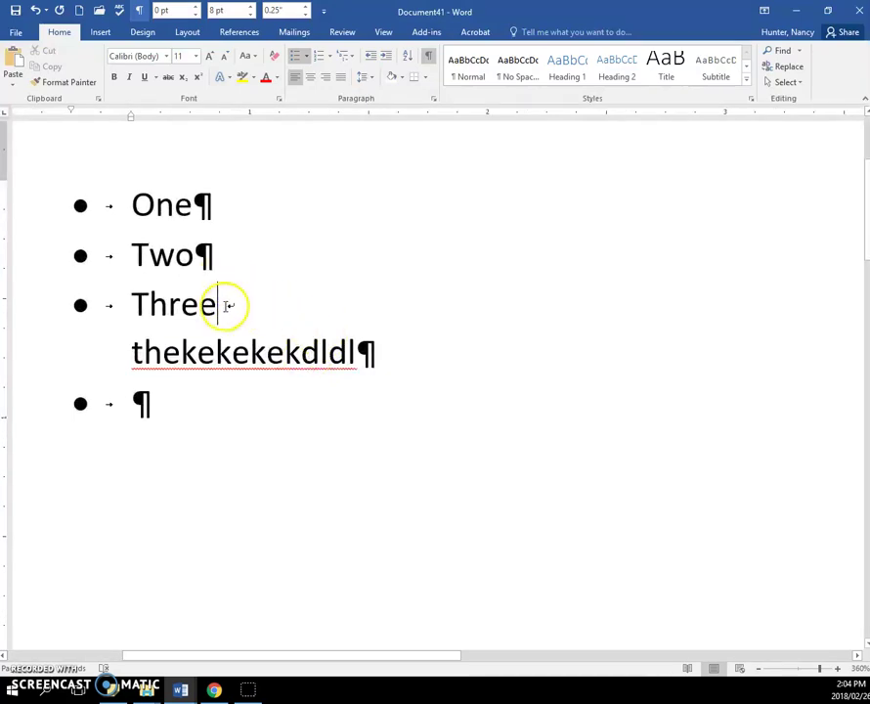
drag(227, 304, 237, 307)
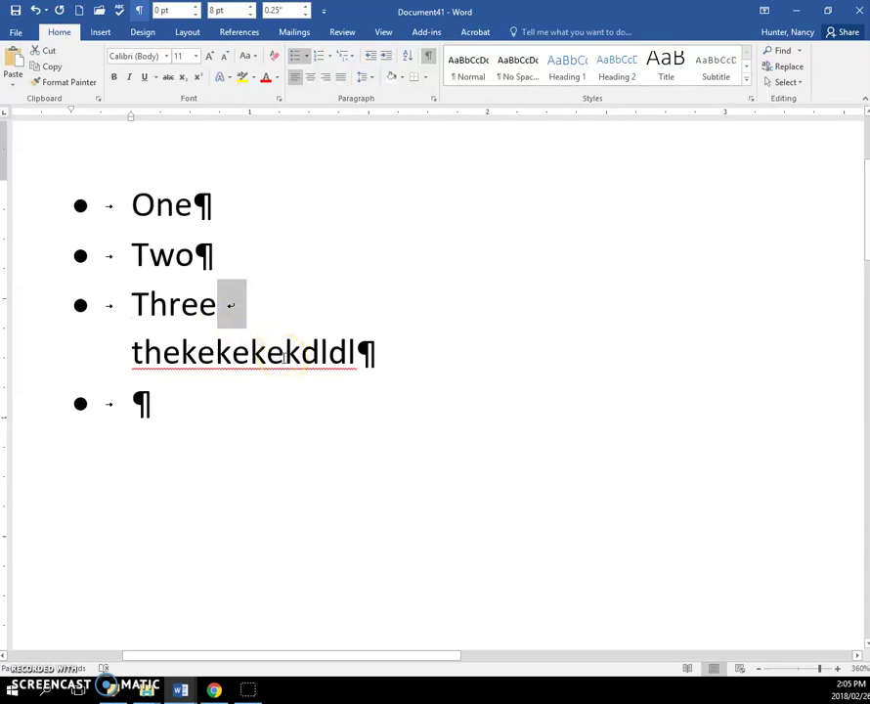
click(284, 356)
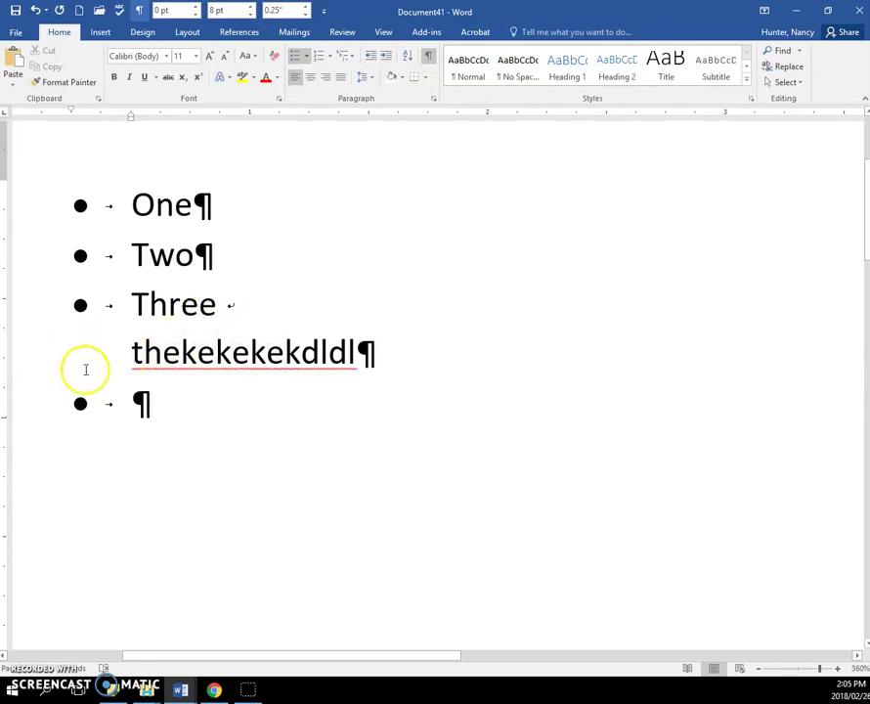
- Return to the worksheet and review the Define New Number Format answer, the multilevel list and the list sorting section
click(797, 11)
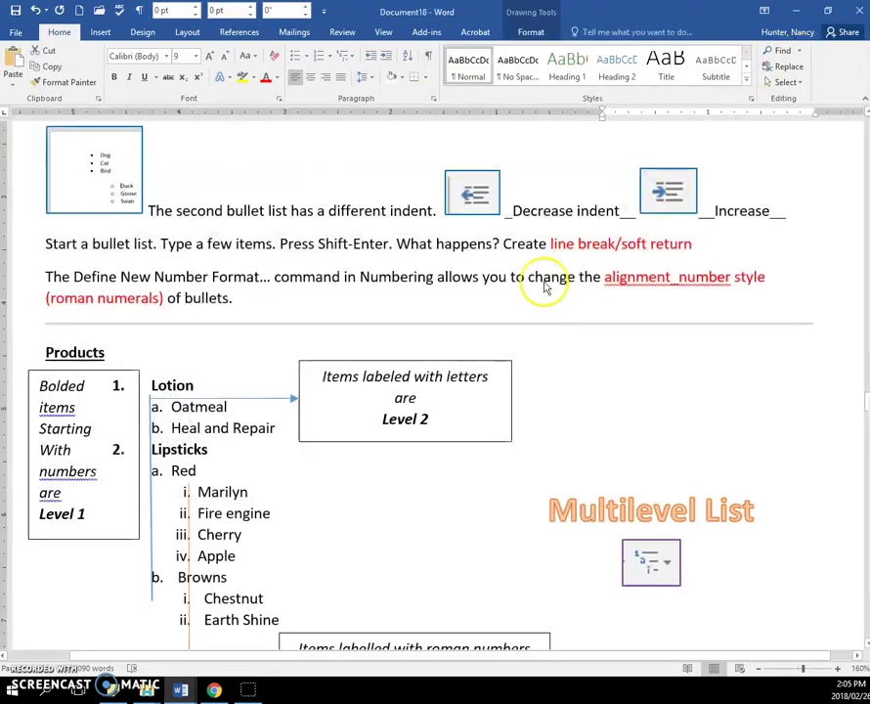
click(358, 276)
scroll(381, 352, down, 3)
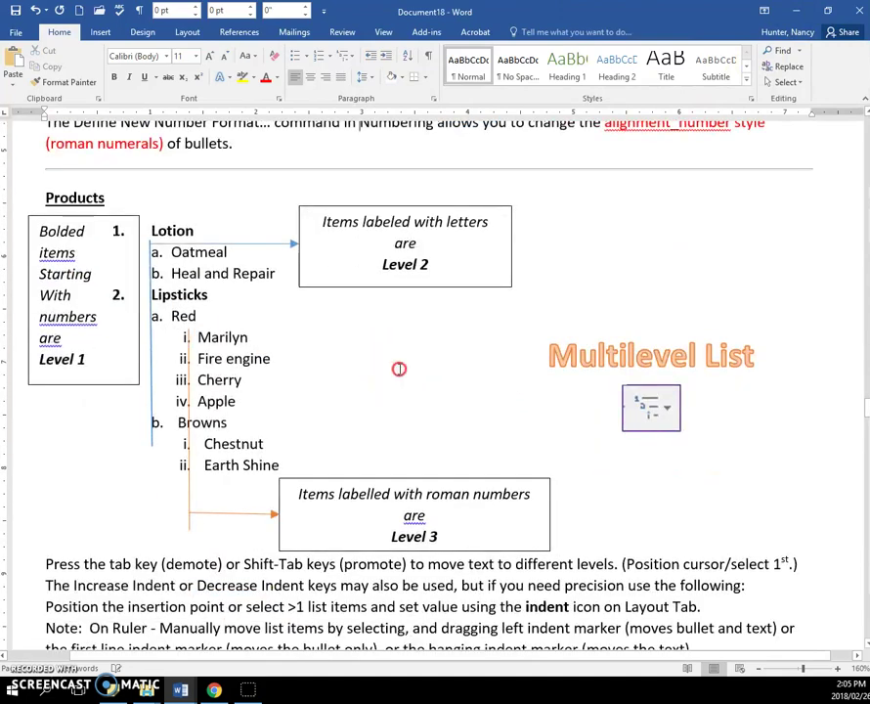
scroll(401, 366, up, 9)
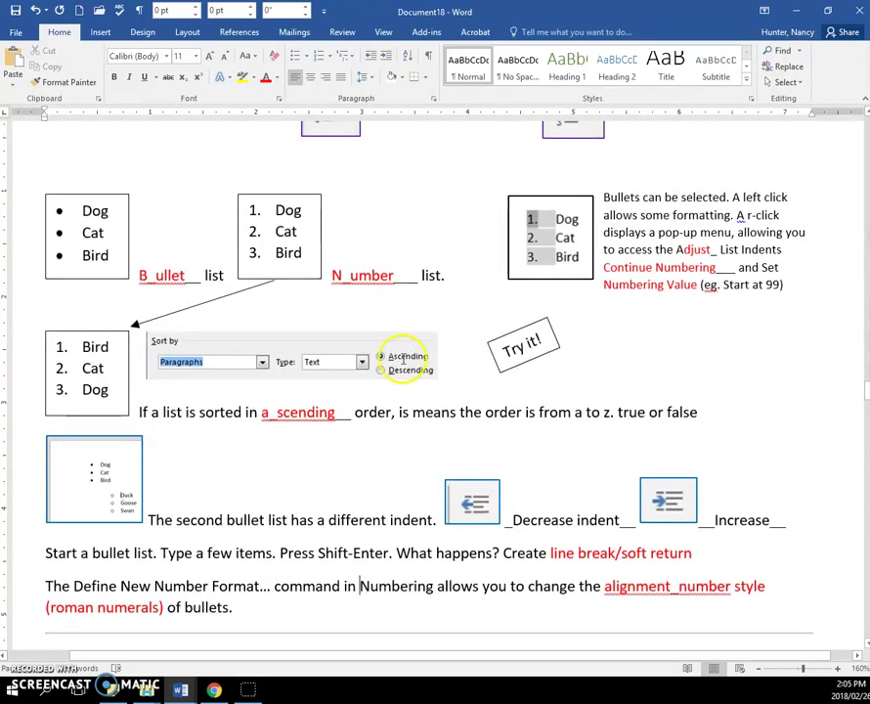